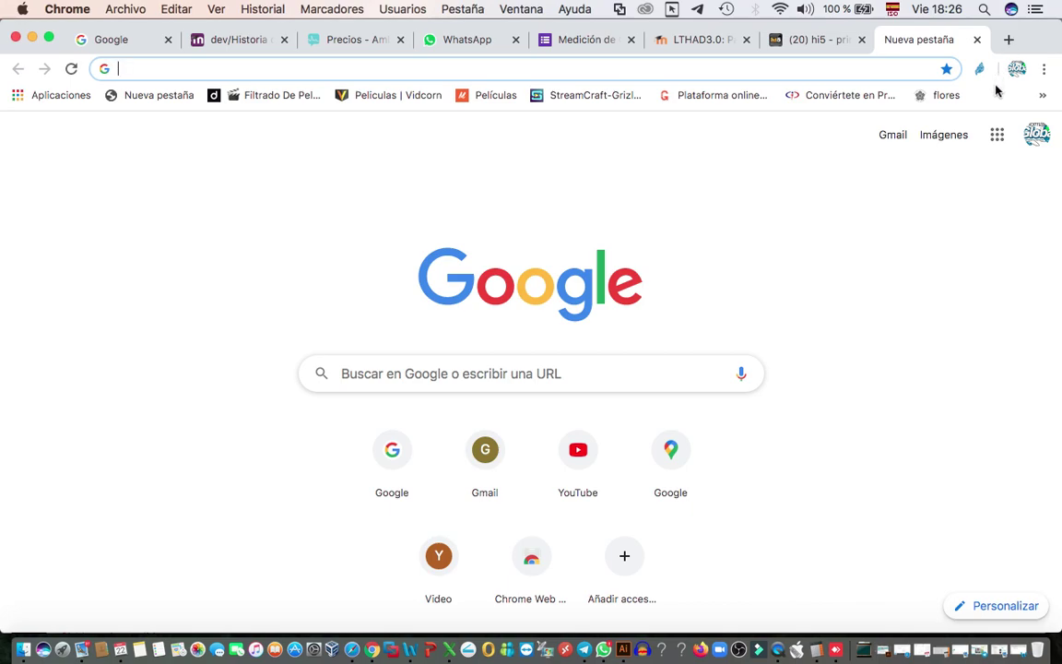
# - Open Google Drive from the Google apps grid on Chrome's new tab page
pyautogui.click(998, 137)
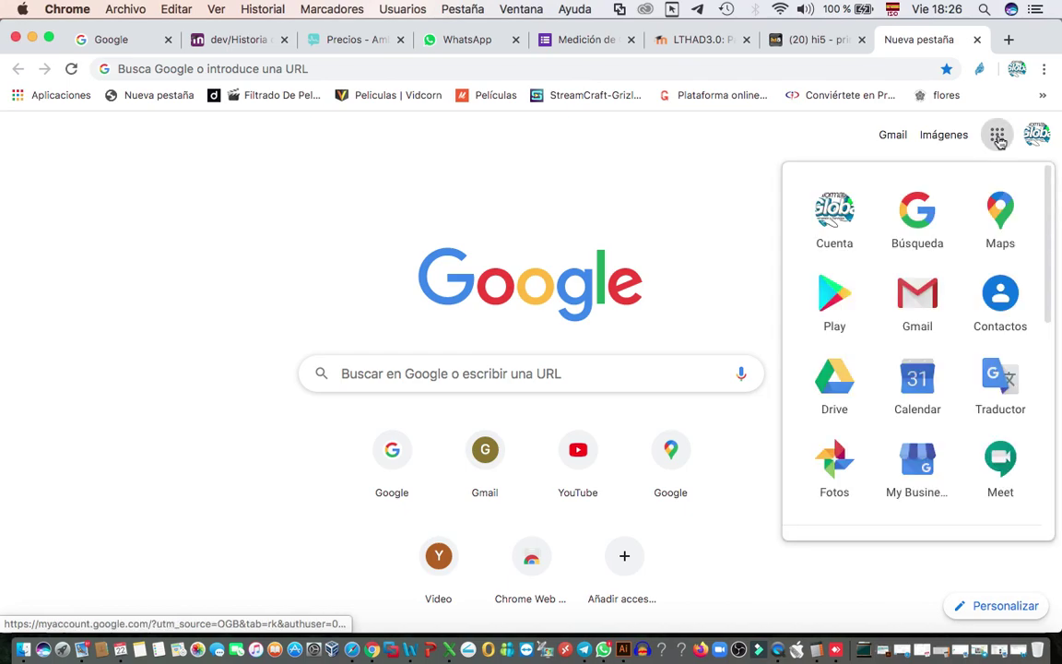
pyautogui.click(841, 394)
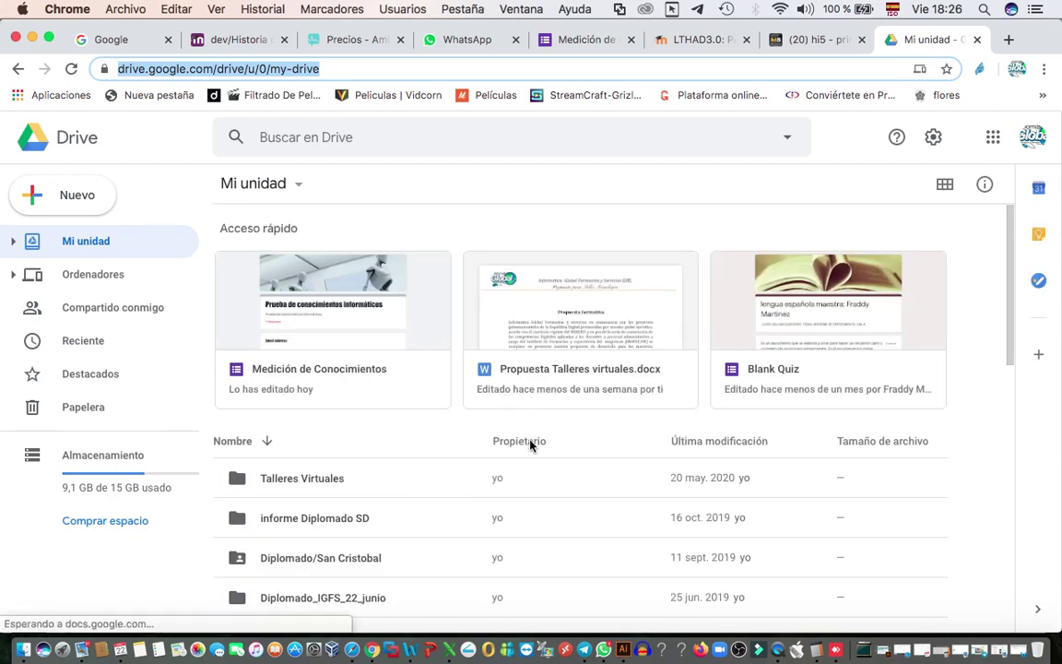
# - Create a blank Google Form from Drive's Nuevo > Más menu and select its title
pyautogui.click(33, 197)
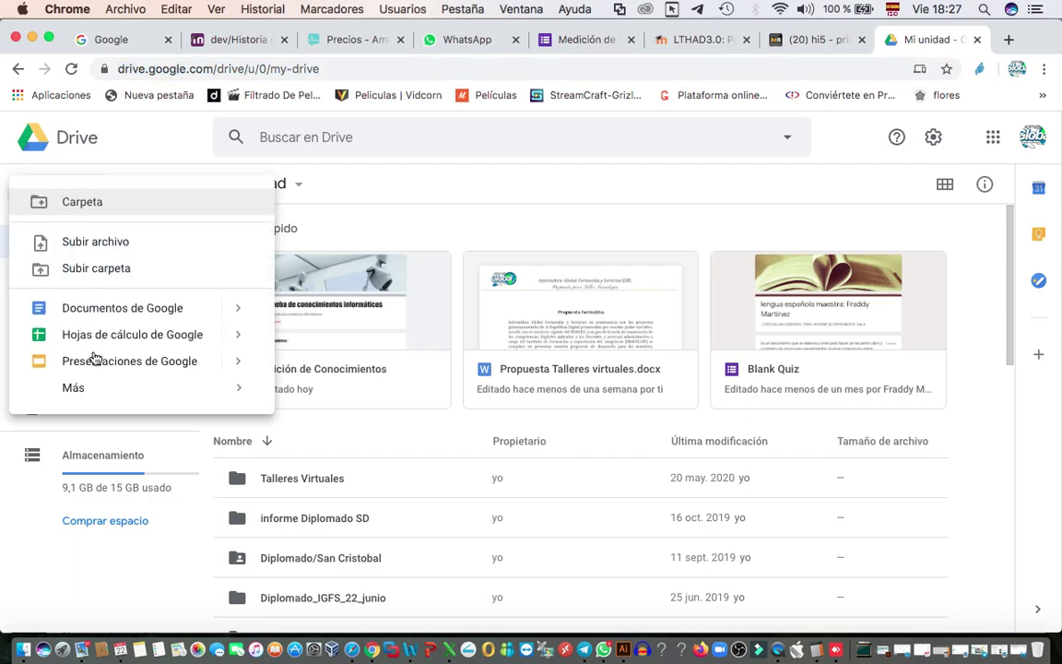
pyautogui.moveTo(95, 391)
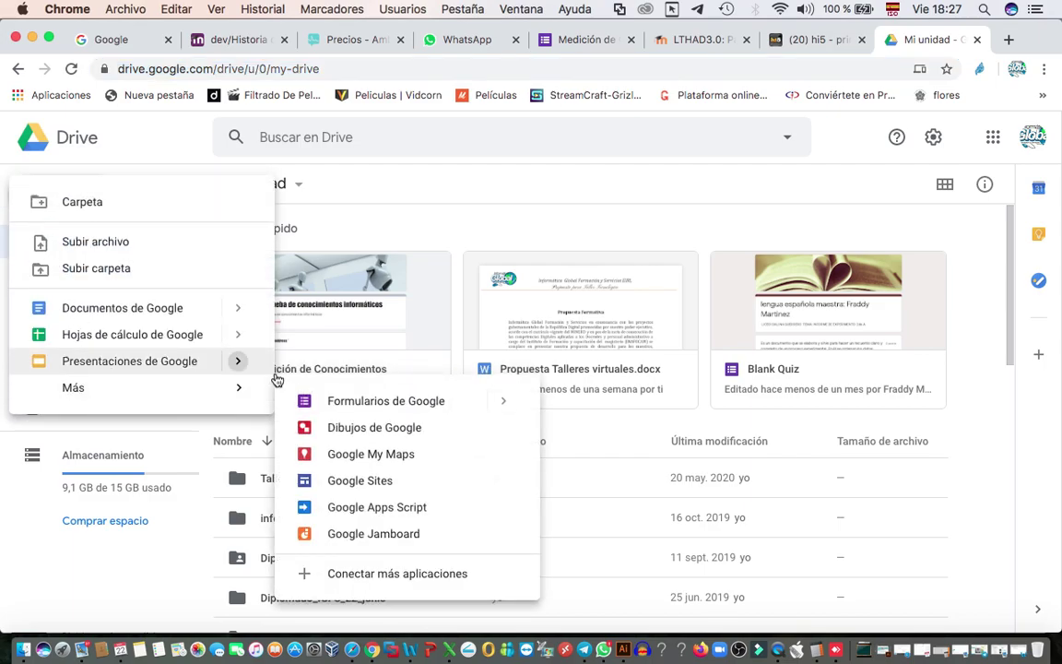
pyautogui.click(388, 402)
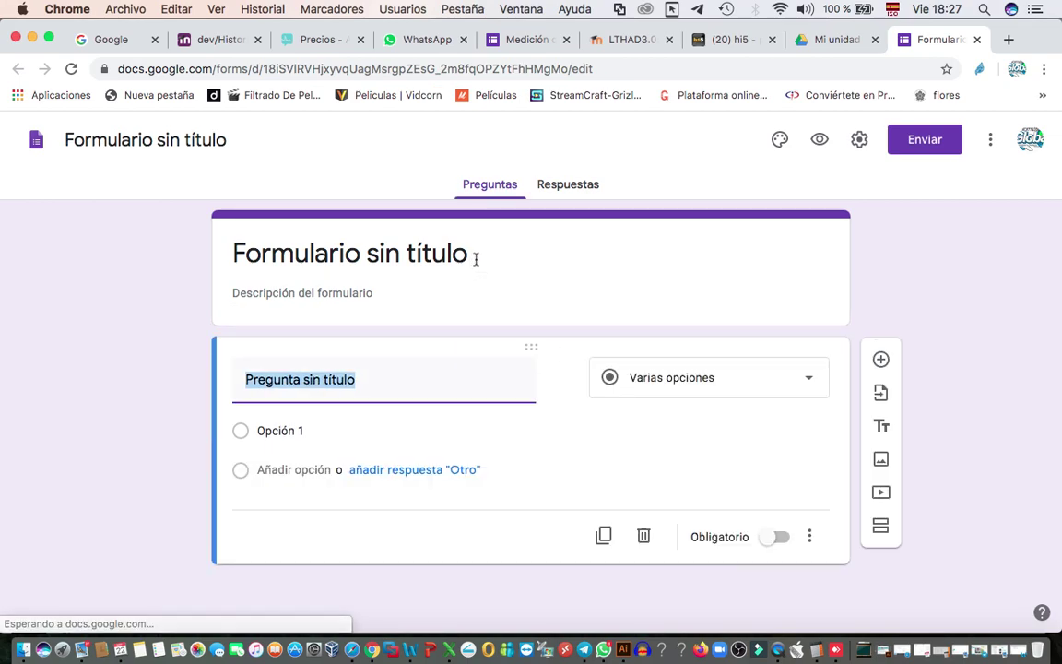
pyautogui.click(435, 256)
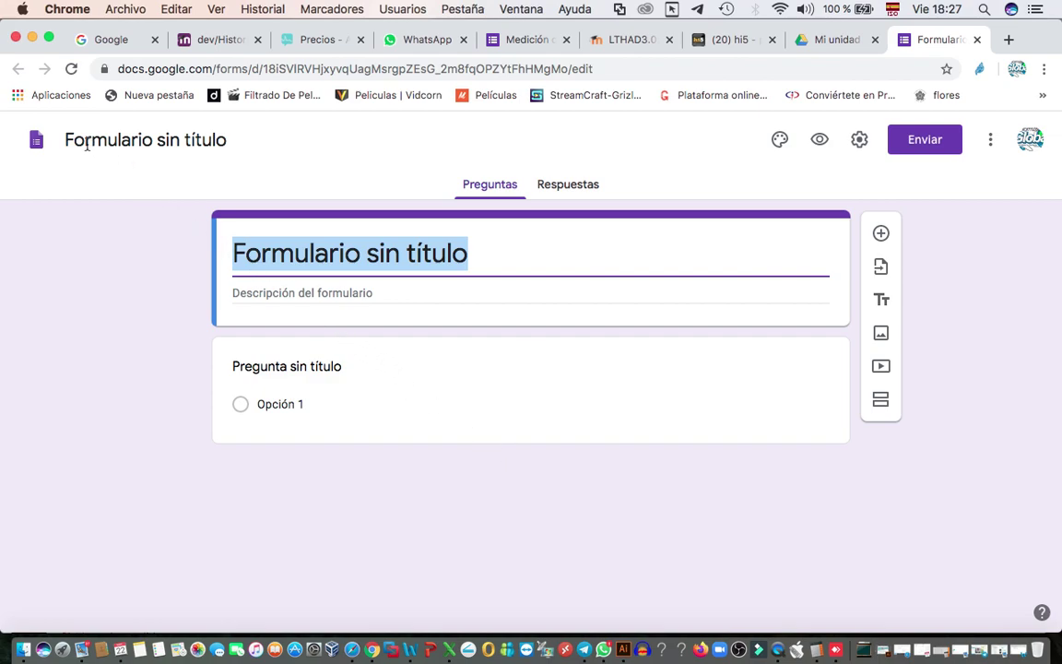
pyautogui.click(37, 142)
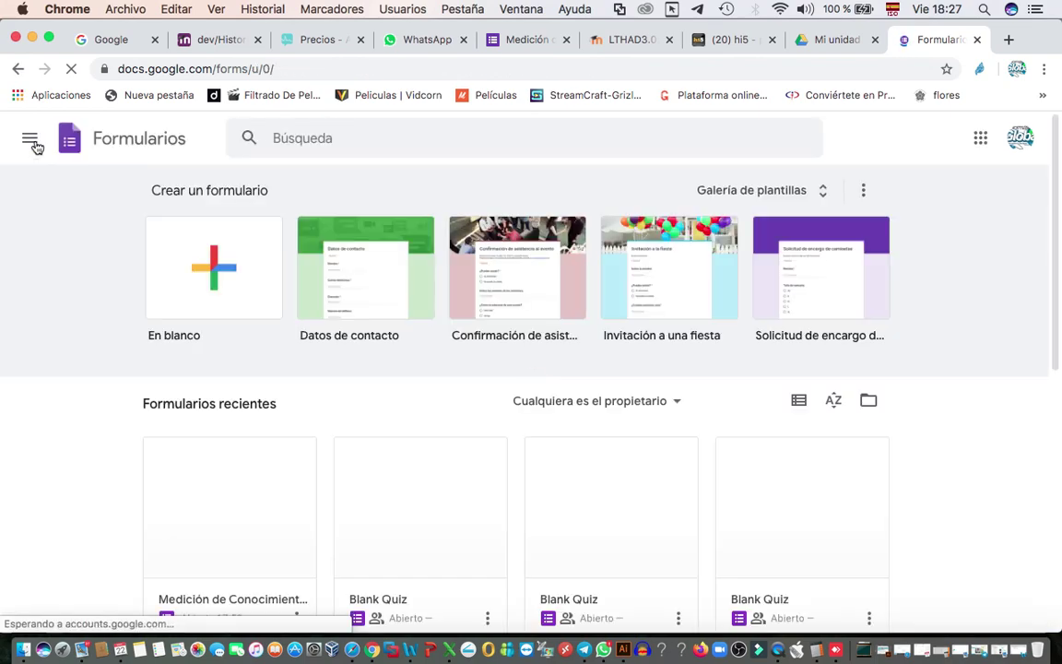
# - Open the Medición de Conocimientos form from recent forms and scroll through its questions
pyautogui.scroll(-3, 165, 368)
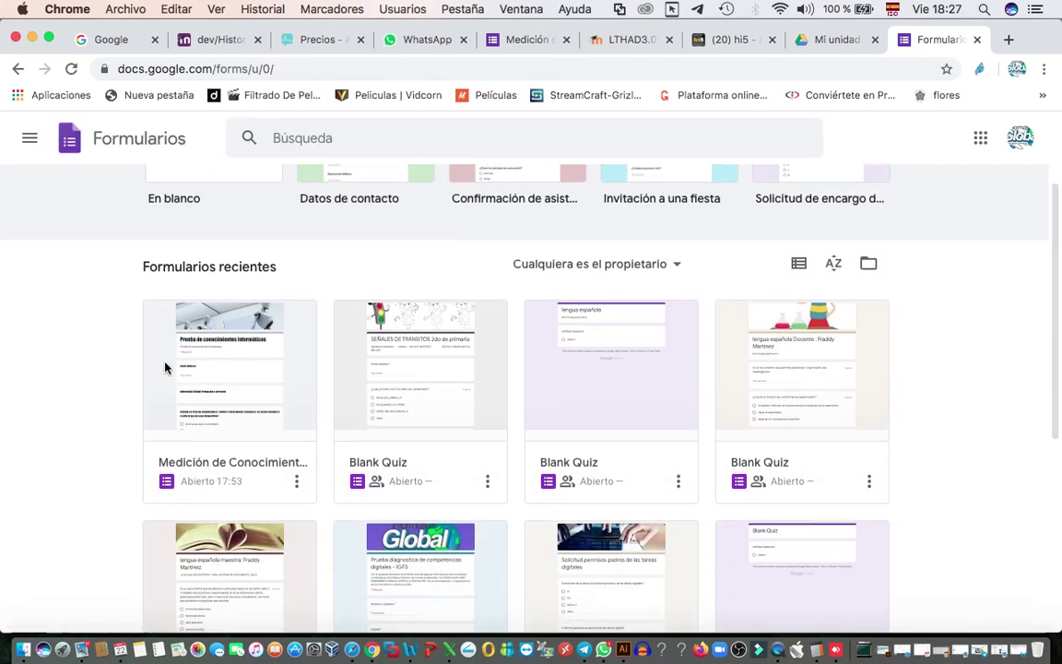
pyautogui.click(220, 363)
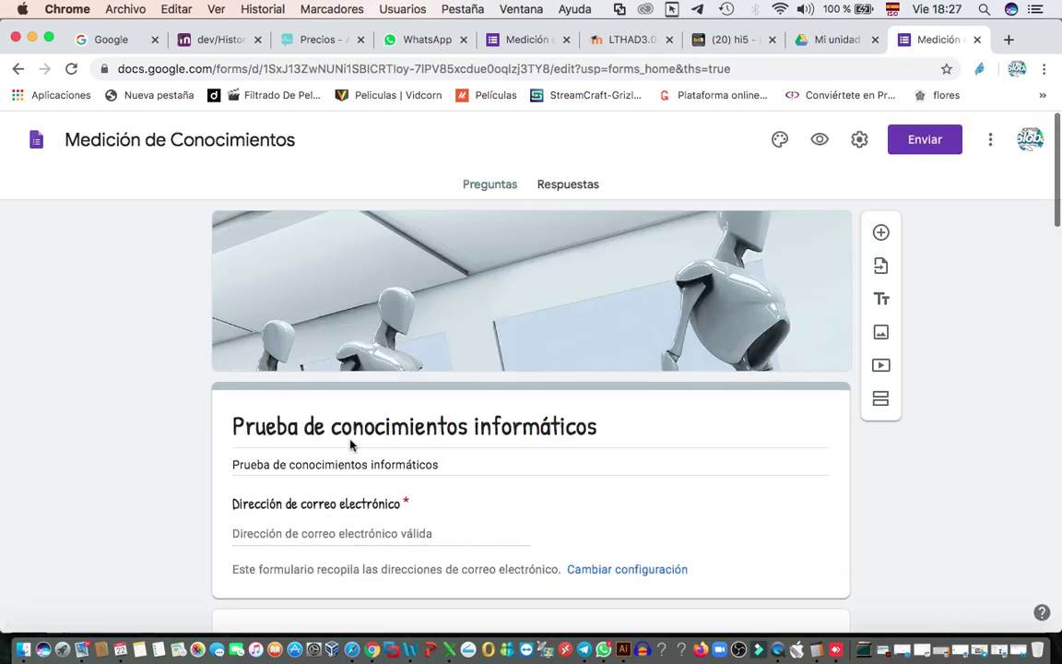
pyautogui.scroll(-5, 626, 507)
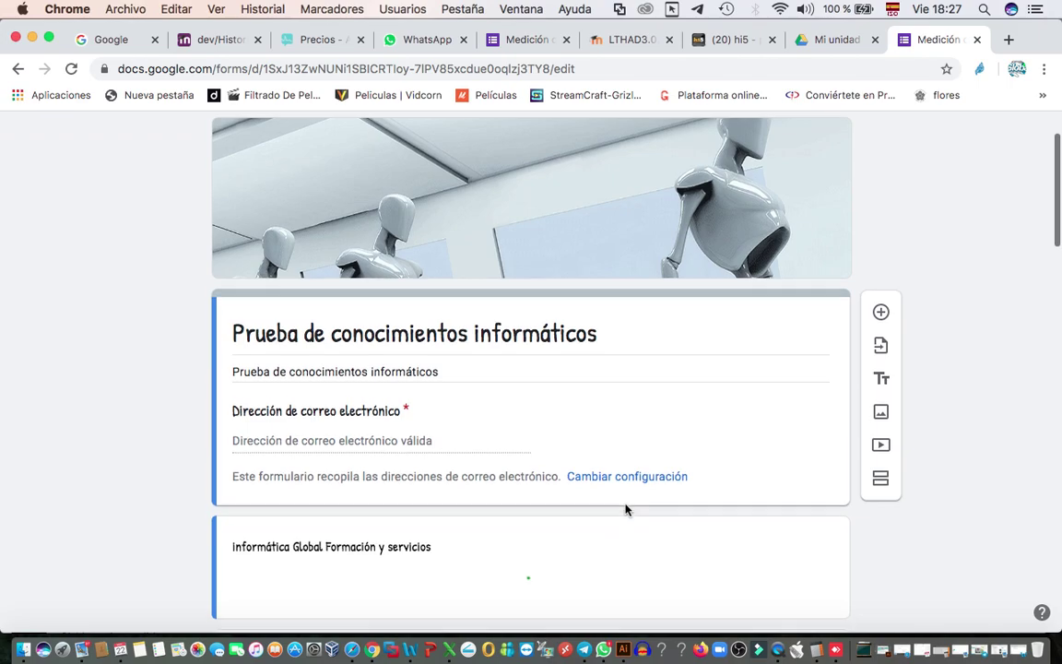
pyautogui.scroll(-3, 626, 509)
pyautogui.scroll(6, 626, 509)
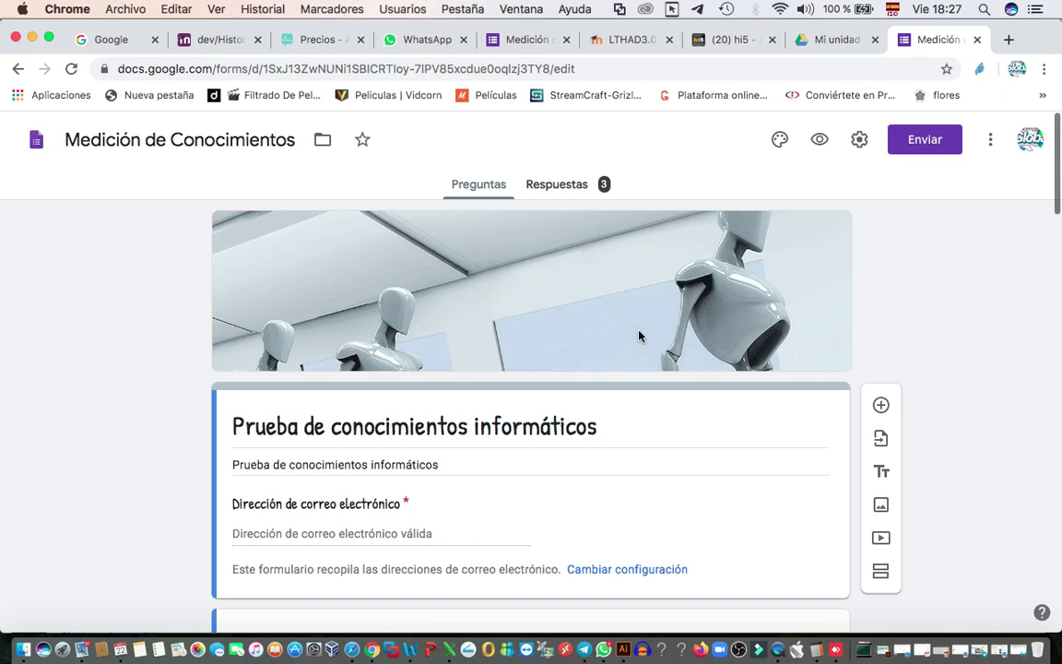
pyautogui.scroll(-3, 582, 339)
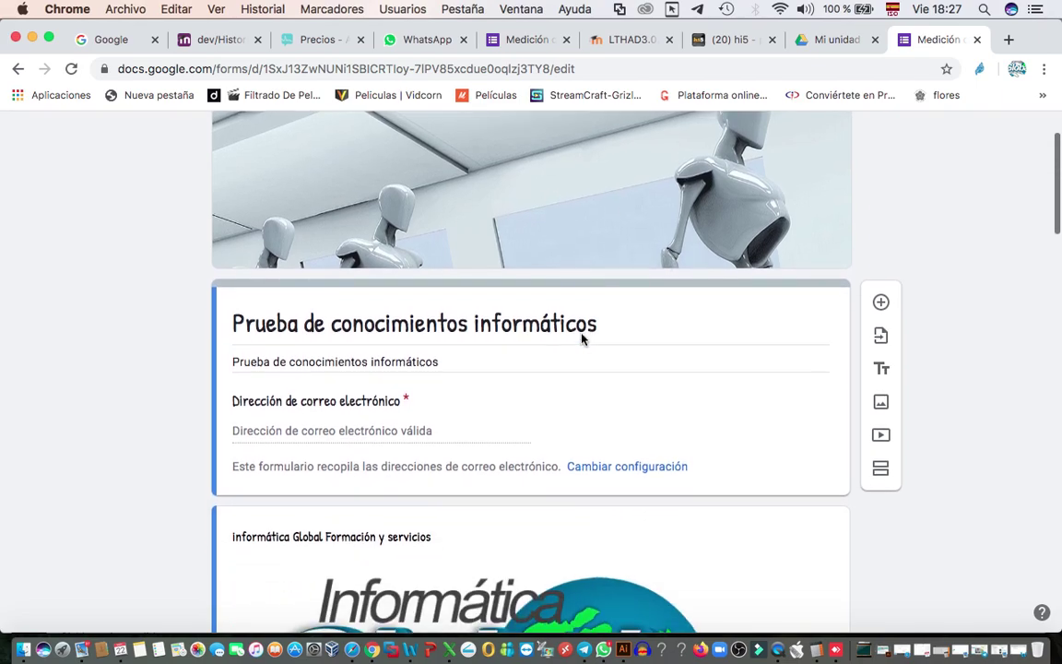
pyautogui.scroll(-2, 404, 471)
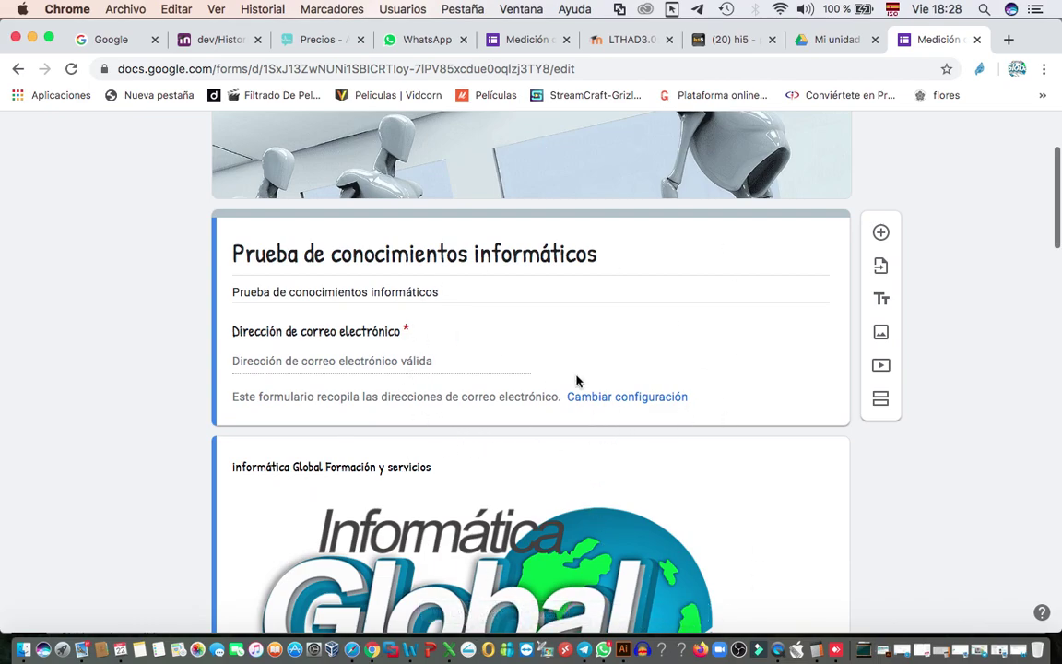
pyautogui.scroll(3, 576, 378)
pyautogui.scroll(-3, 577, 378)
pyautogui.scroll(-5, 576, 378)
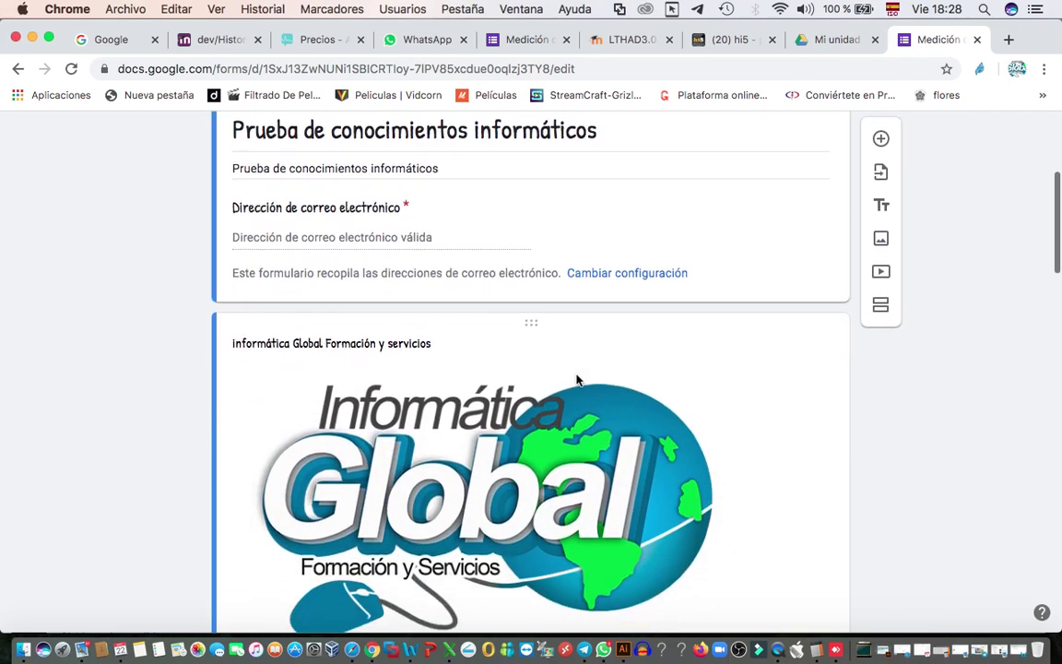
pyautogui.scroll(-1, 576, 374)
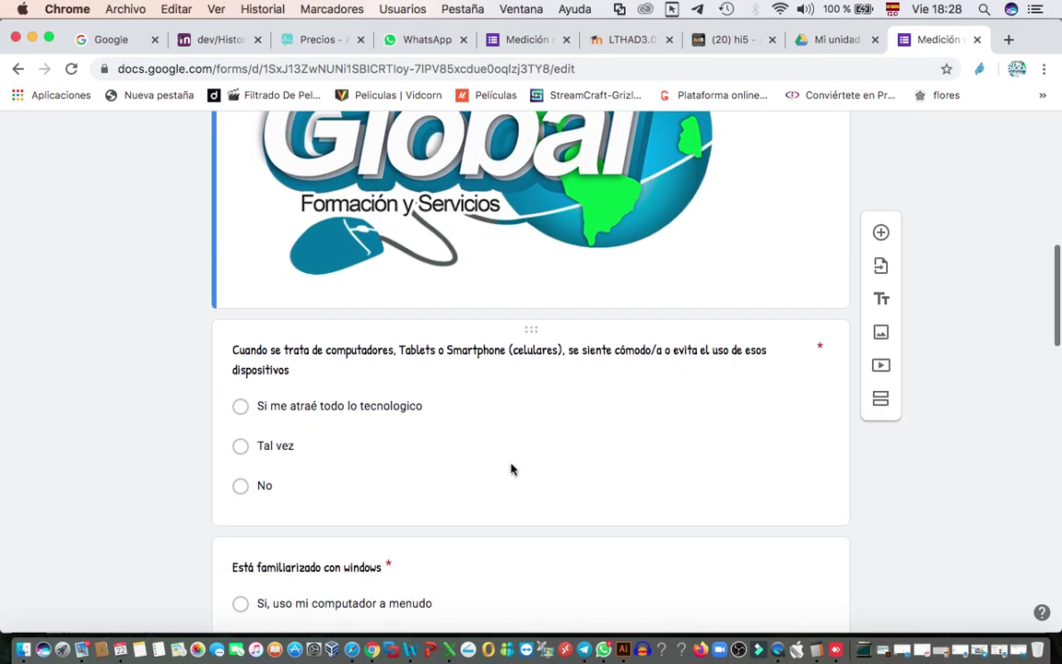
# - Inspect the question types for the first device-usage question, leaving it unchanged
pyautogui.click(532, 330)
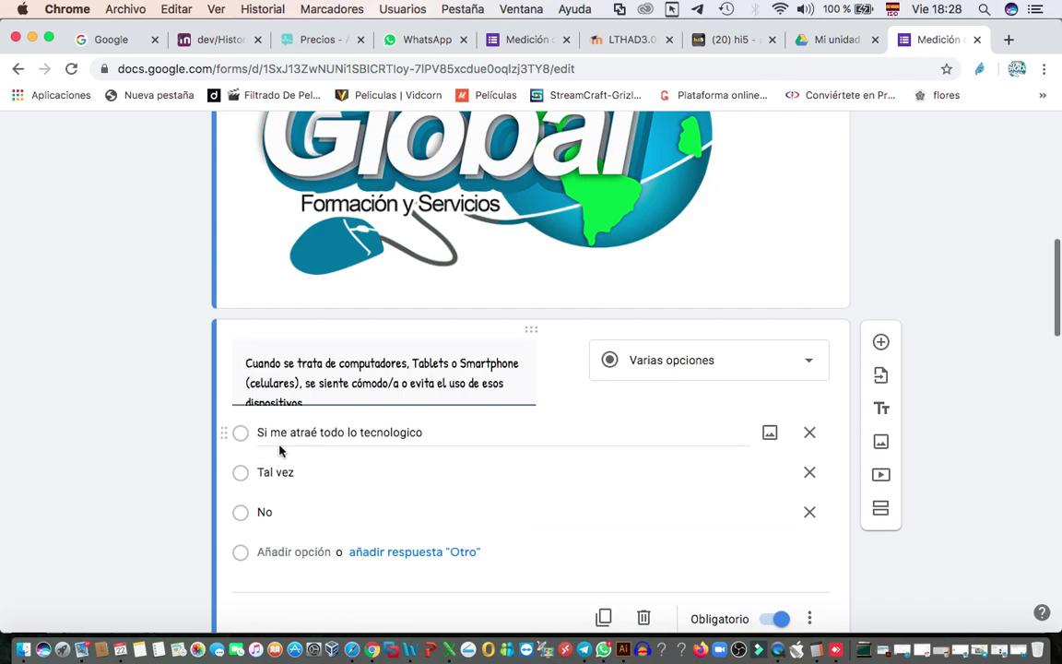
pyautogui.click(748, 366)
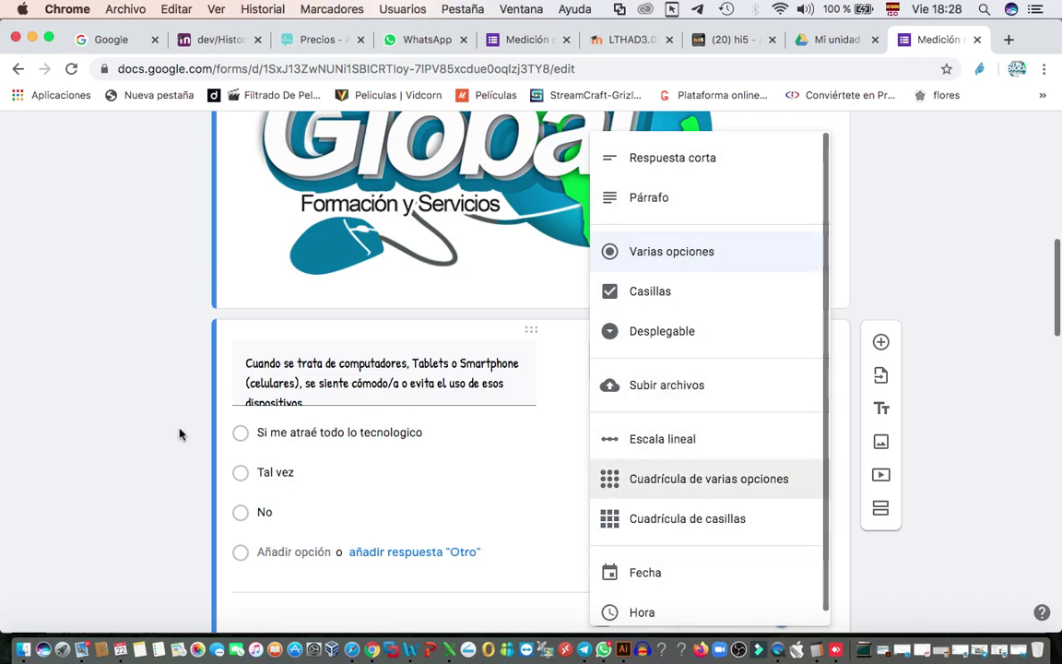
pyautogui.click(953, 219)
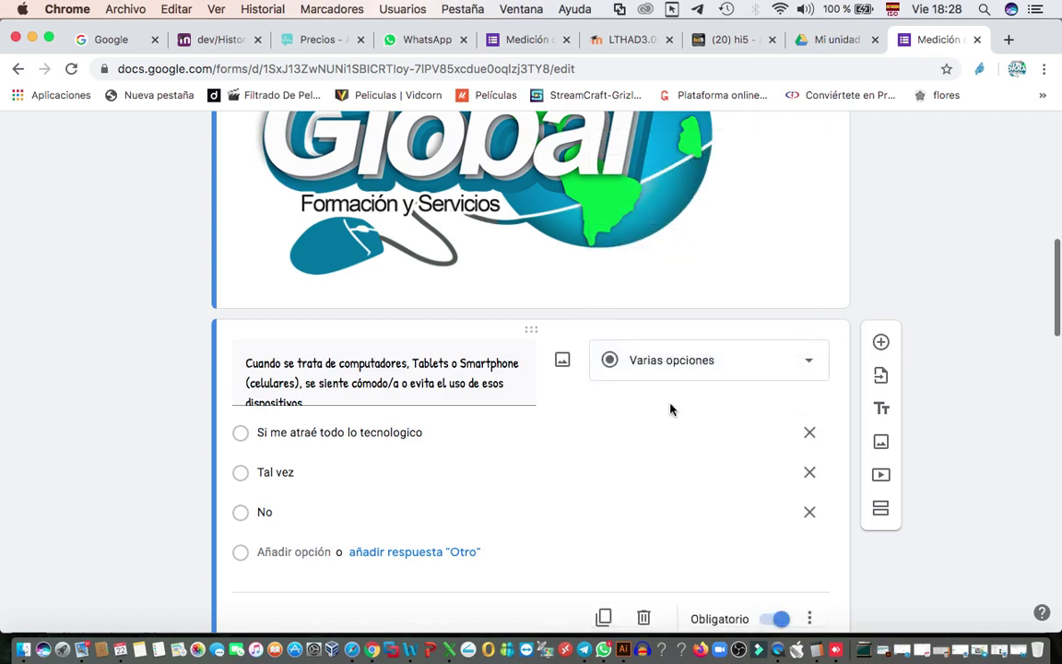
pyautogui.scroll(-5, 671, 406)
pyautogui.scroll(-9, 671, 404)
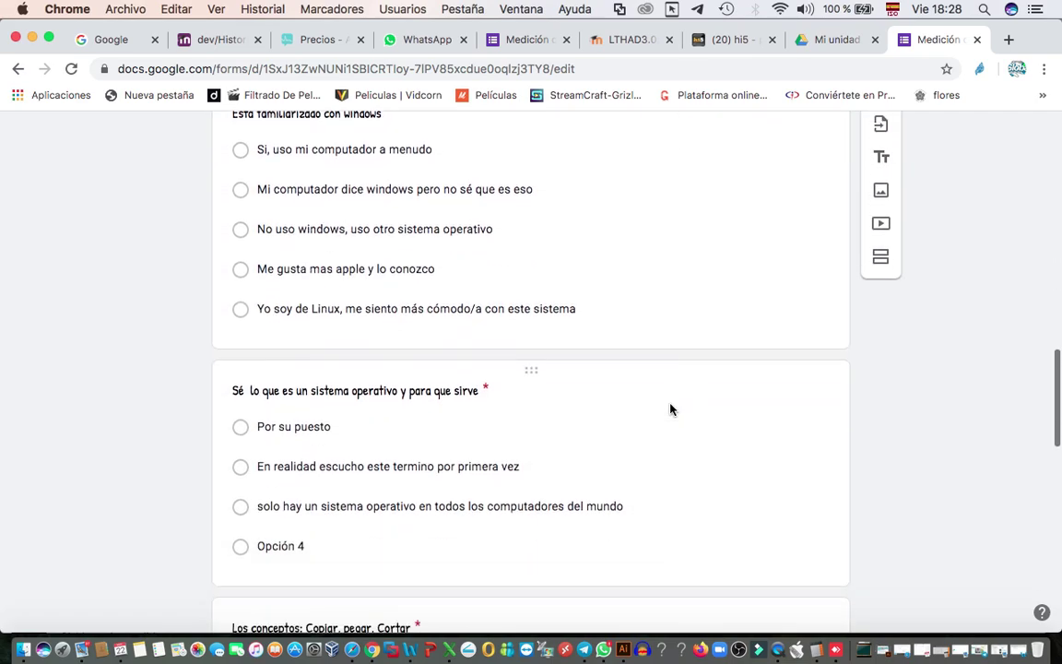
pyautogui.scroll(-3, 670, 406)
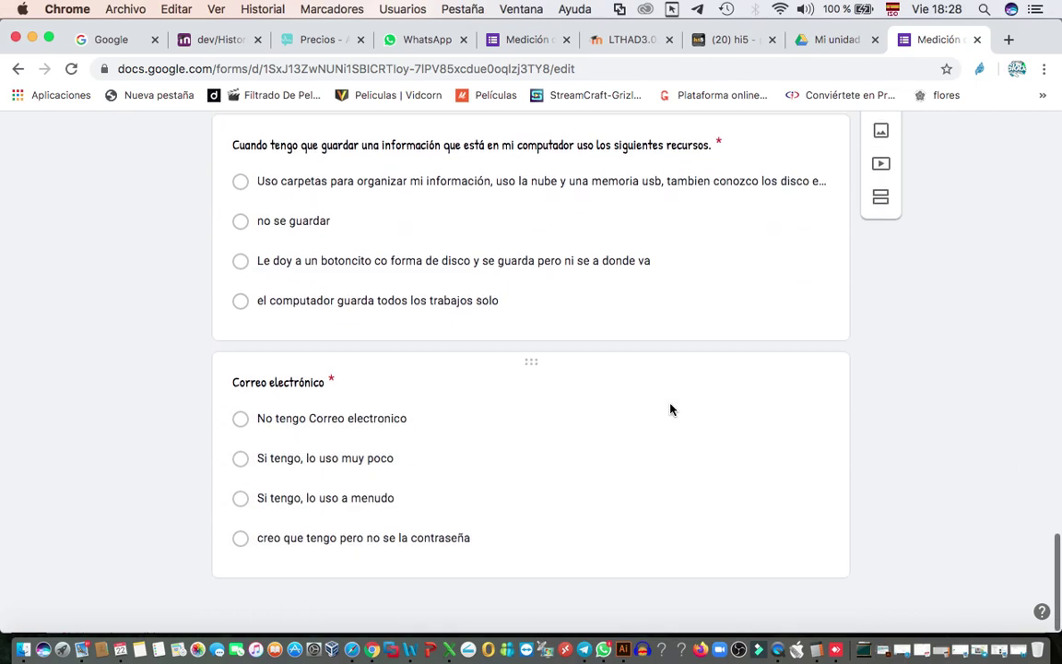
pyautogui.scroll(6, 671, 408)
pyautogui.scroll(15, 670, 409)
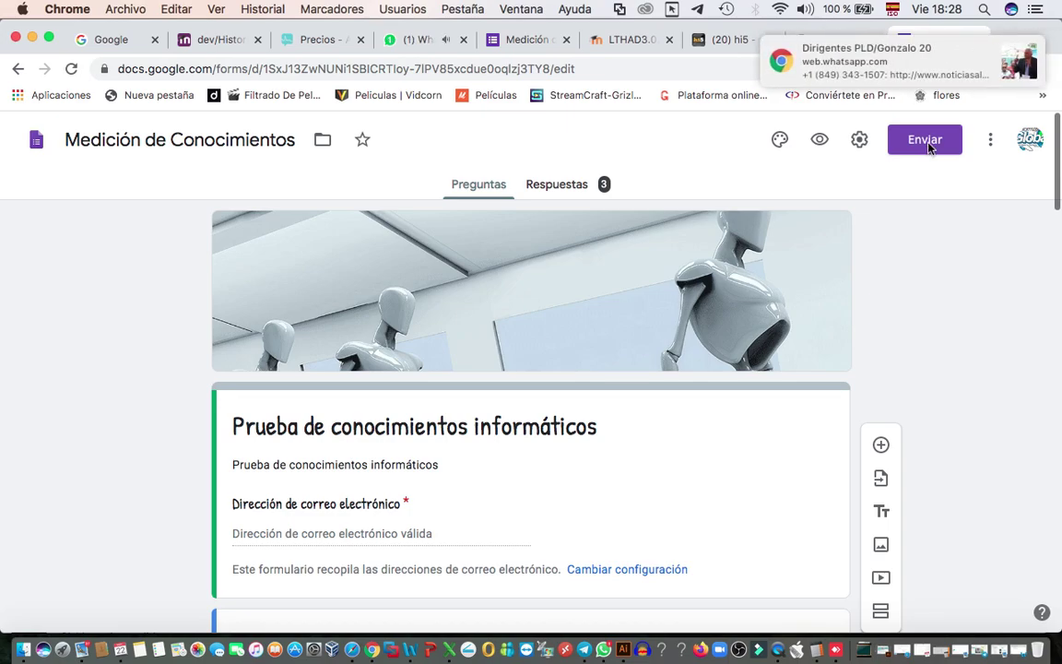
# - Dismiss the WhatsApp notification and close the WhatsApp browser tab
pyautogui.click(880, 51)
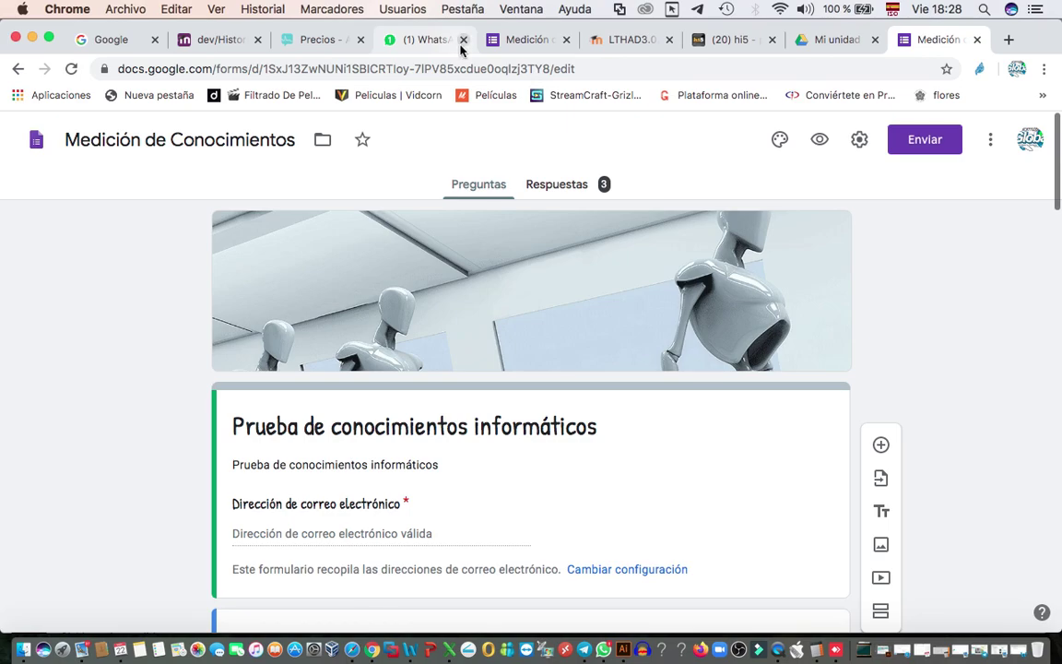
pyautogui.click(463, 40)
pyautogui.click(650, 245)
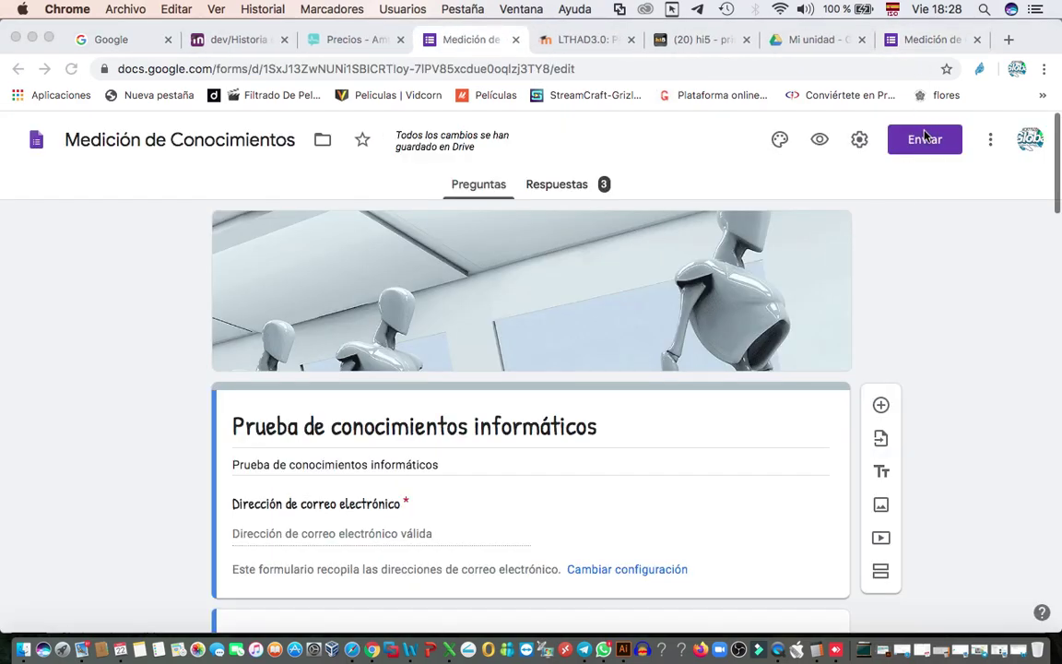
# - Enter a recipient e-mail address in Enviar formulario, copy it, and show the form link
pyautogui.click(925, 140)
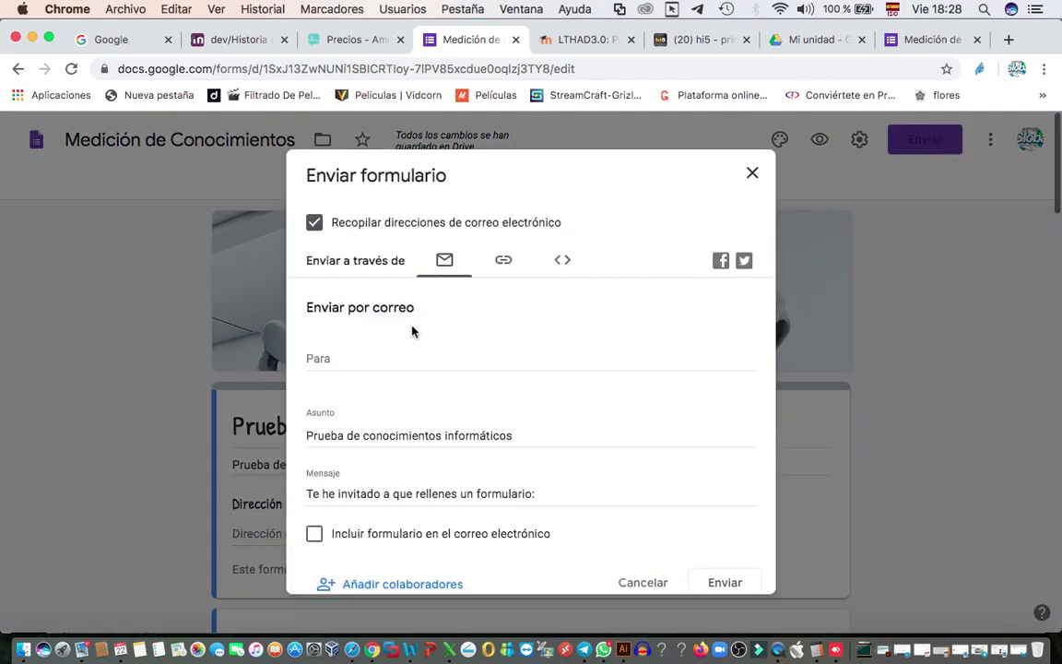
pyautogui.click(362, 356)
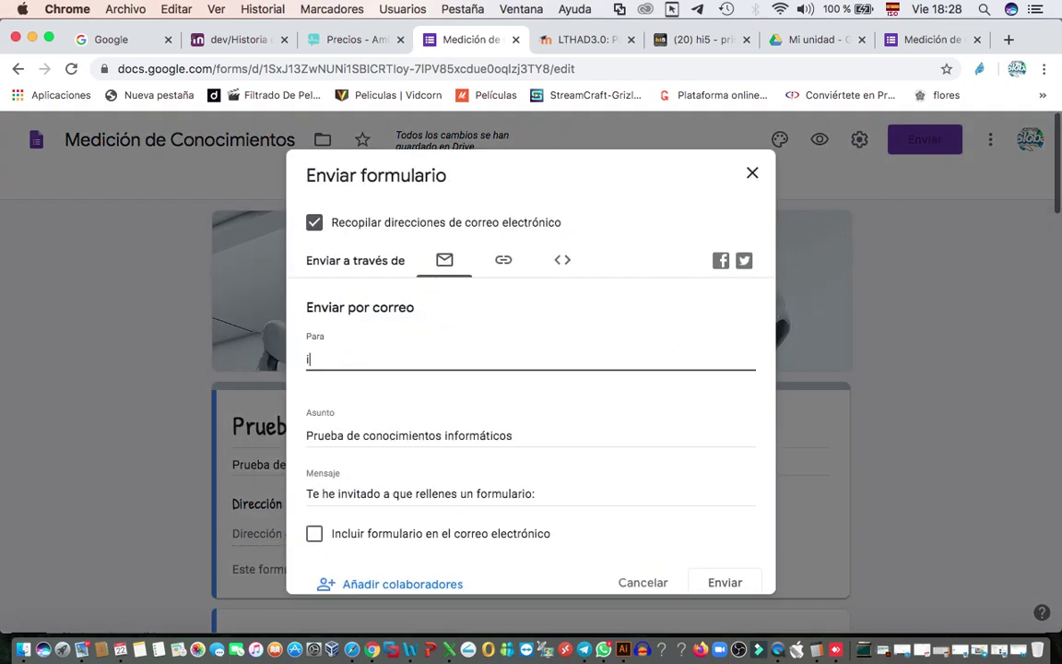
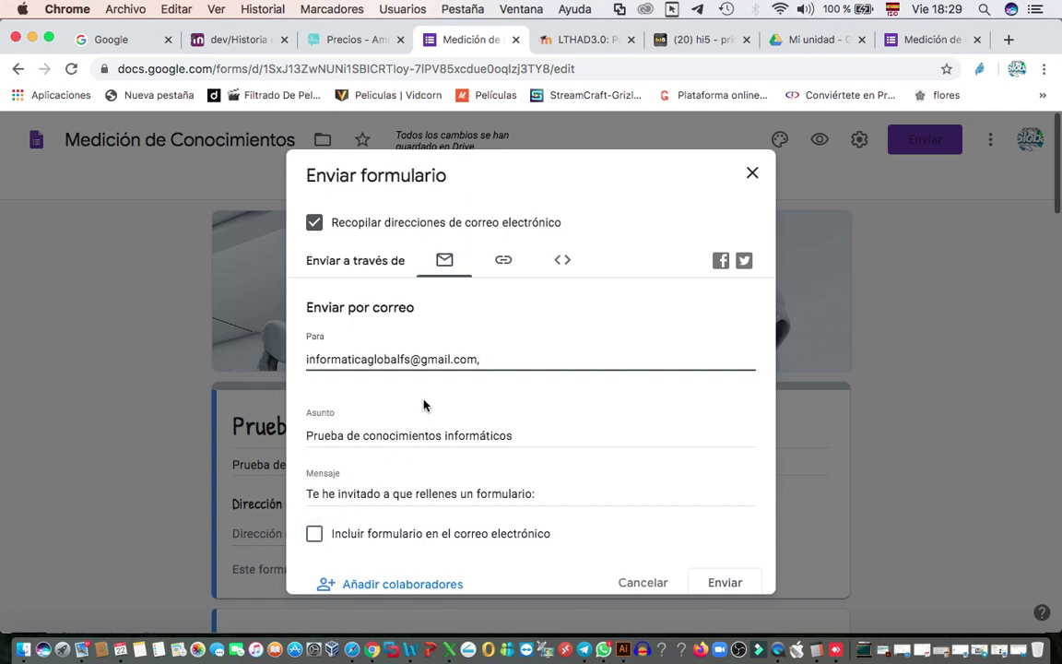
pyautogui.moveTo(485, 356); pyautogui.dragTo(275, 347)
pyautogui.press('super+c')
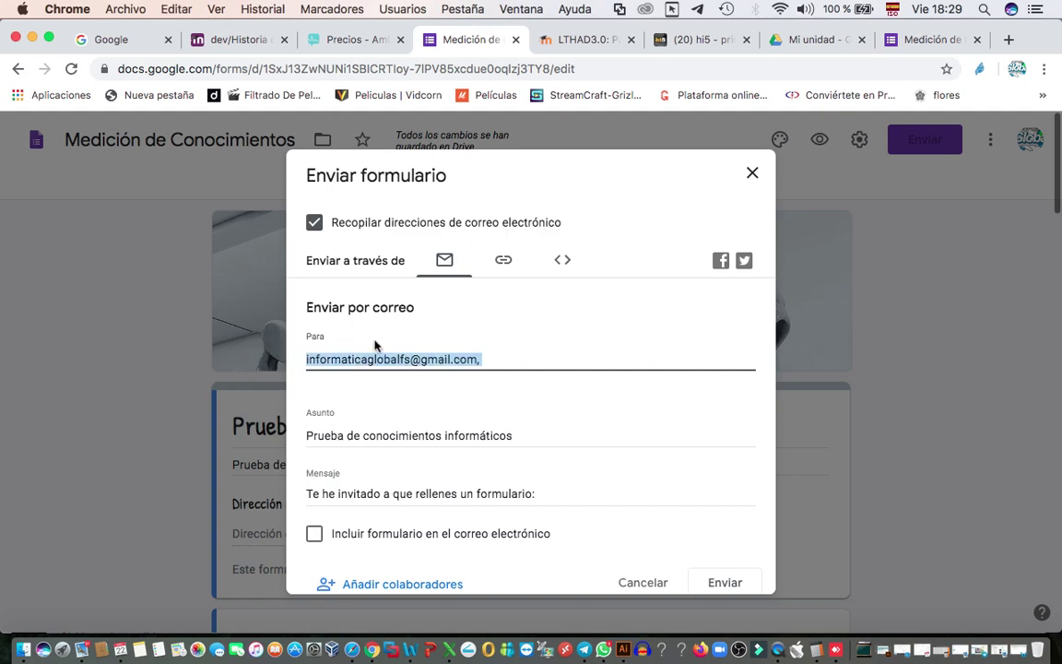
pyautogui.click(504, 262)
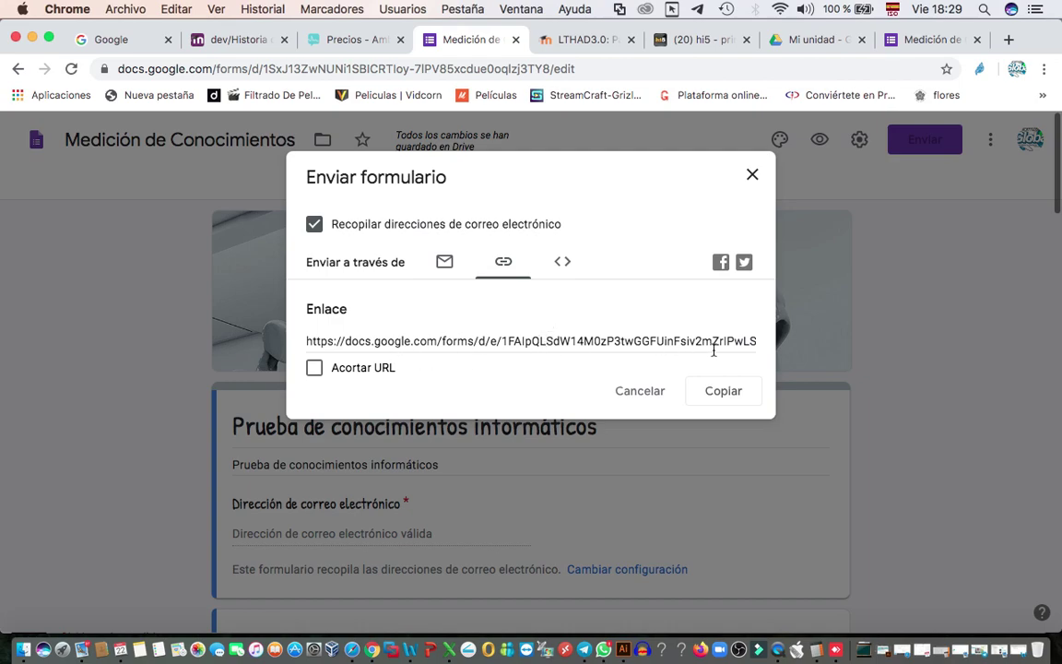
# - Enable Acortar URL and copy the shortened forms.gle quiz link to the clipboard
pyautogui.click(315, 370)
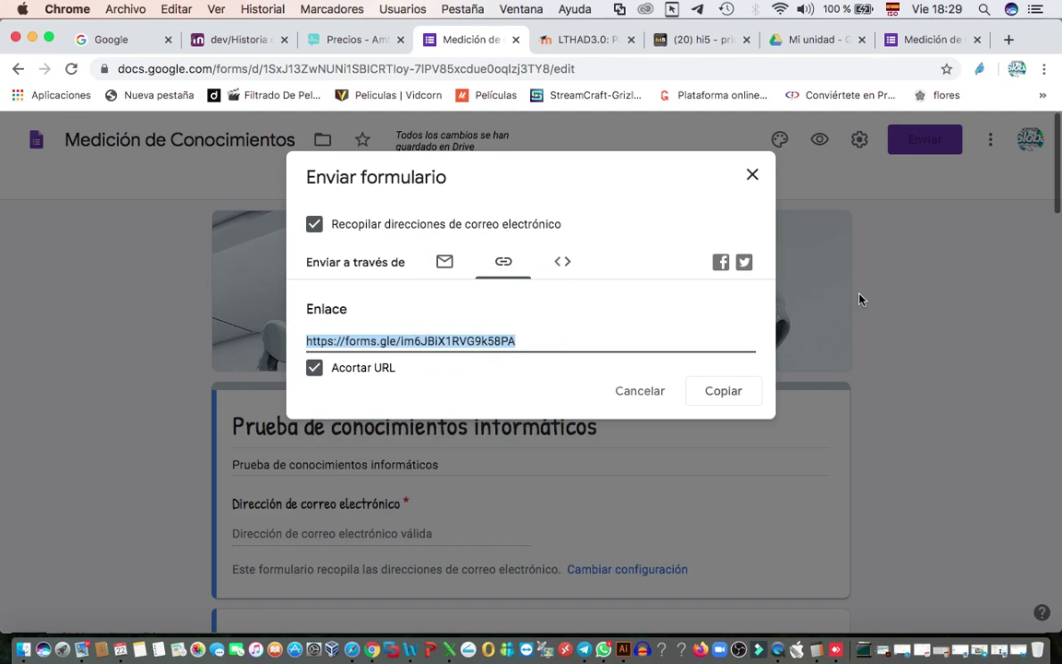
pyautogui.click(727, 391)
pyautogui.rightClick(411, 341)
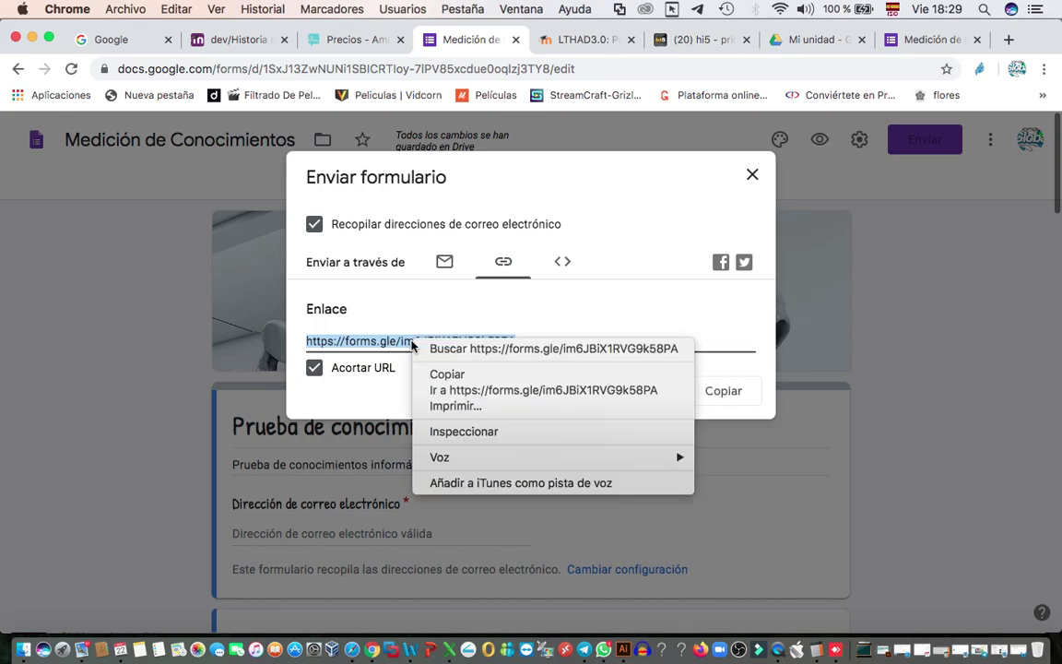
pyautogui.click(451, 374)
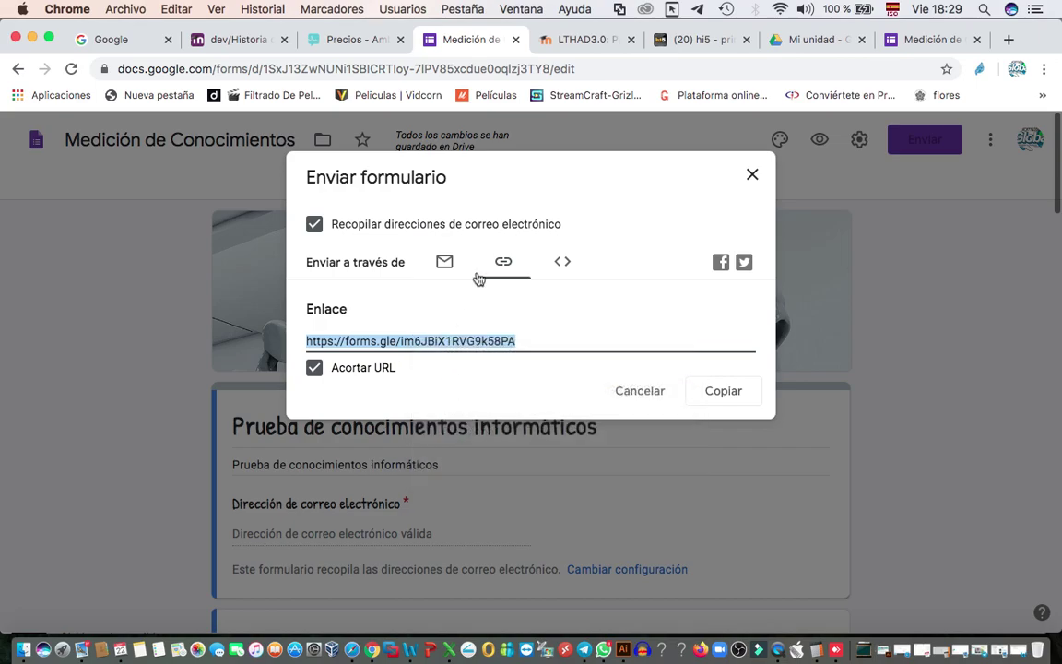
pyautogui.click(603, 649)
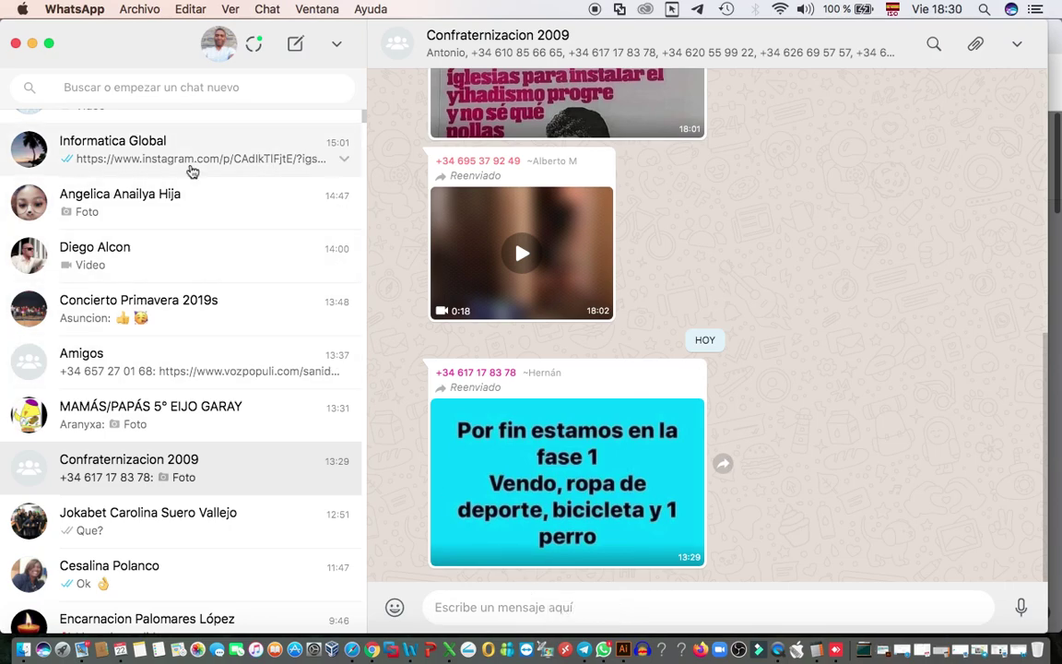
# - Paste the short quiz link into the Diplomado IGFS/INAFOCAM WhatsApp chat, then minimize WhatsApp
pyautogui.scroll(-3, 175, 404)
pyautogui.scroll(-3, 184, 403)
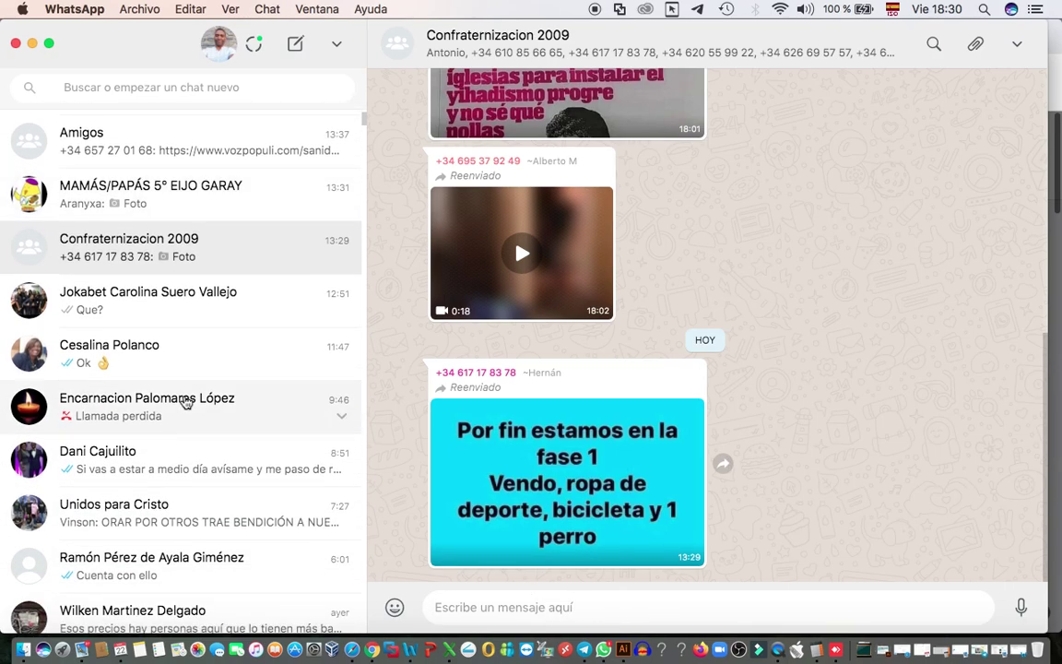
pyautogui.scroll(8, 184, 415)
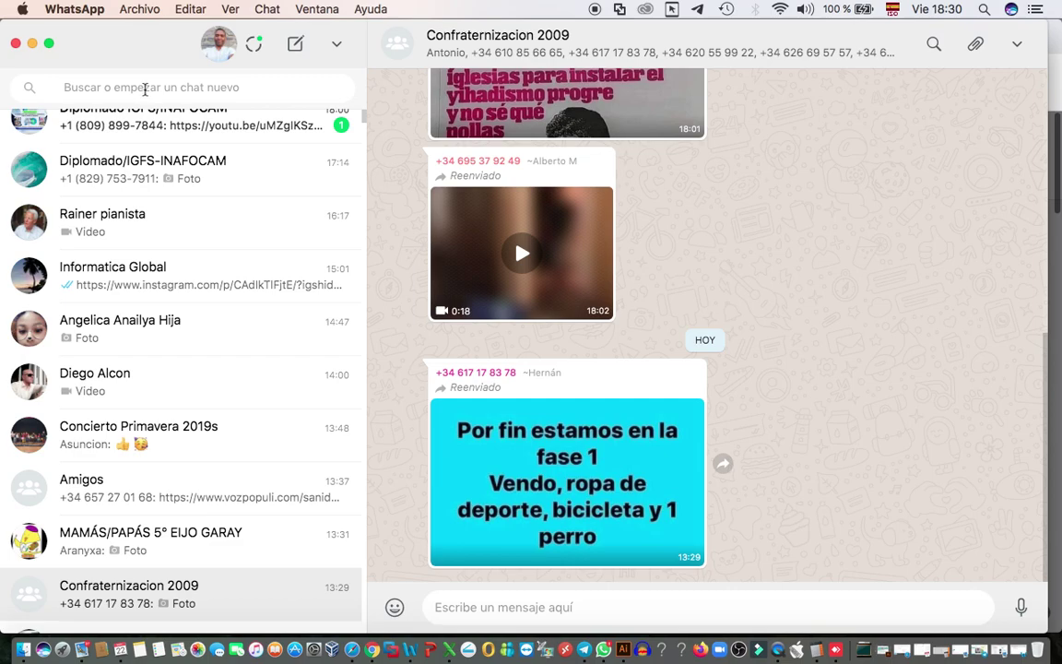
pyautogui.click(116, 178)
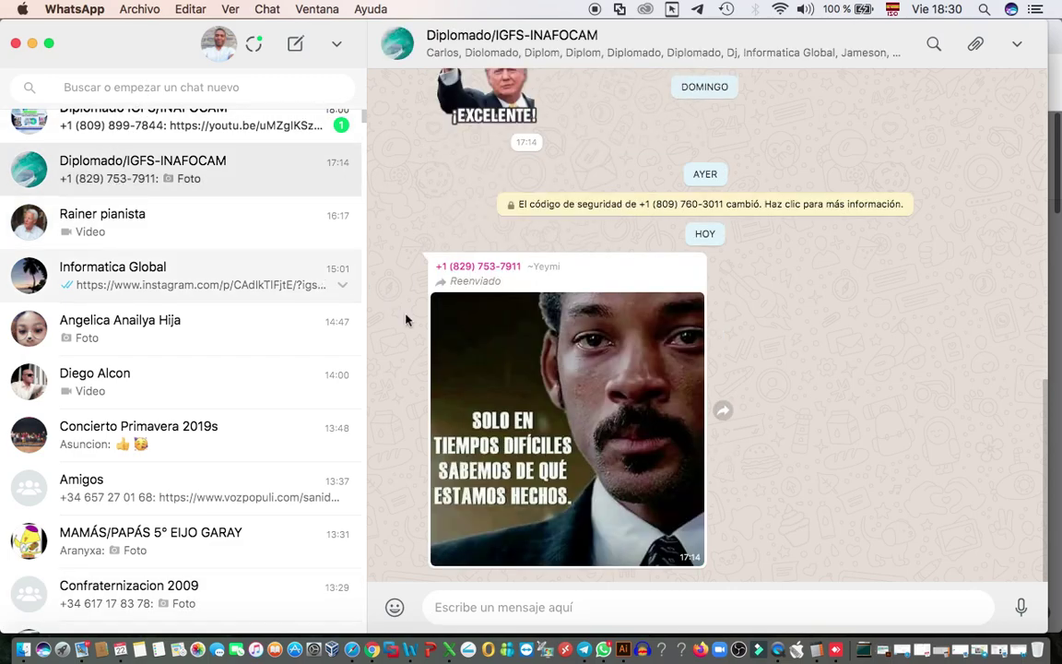
pyautogui.click(137, 126)
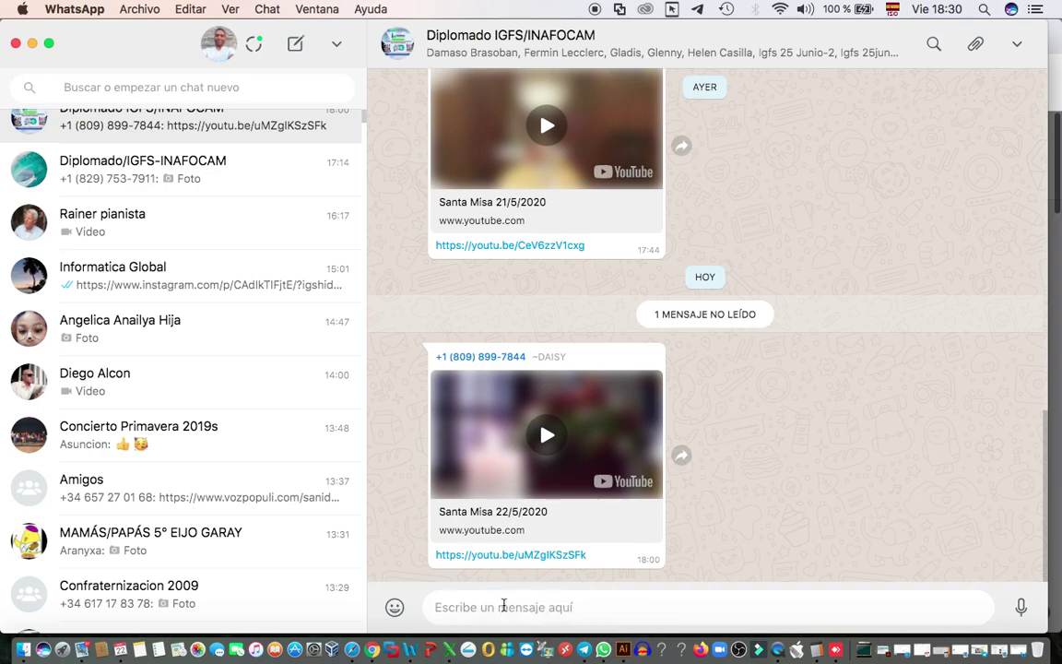
pyautogui.rightClick(504, 605)
pyautogui.click(543, 545)
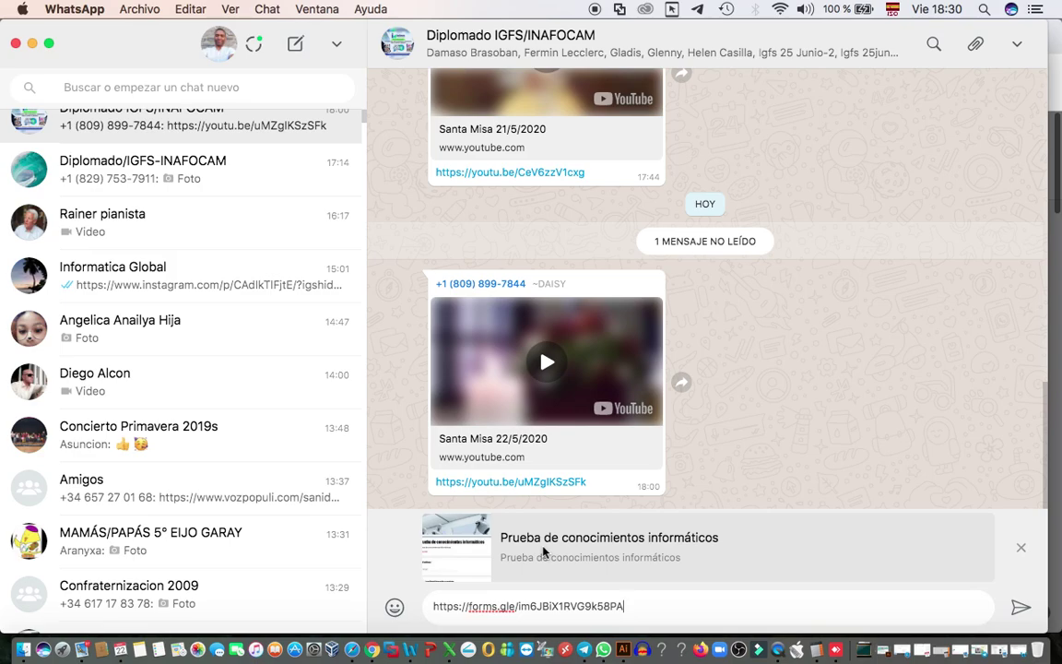
pyautogui.click(32, 43)
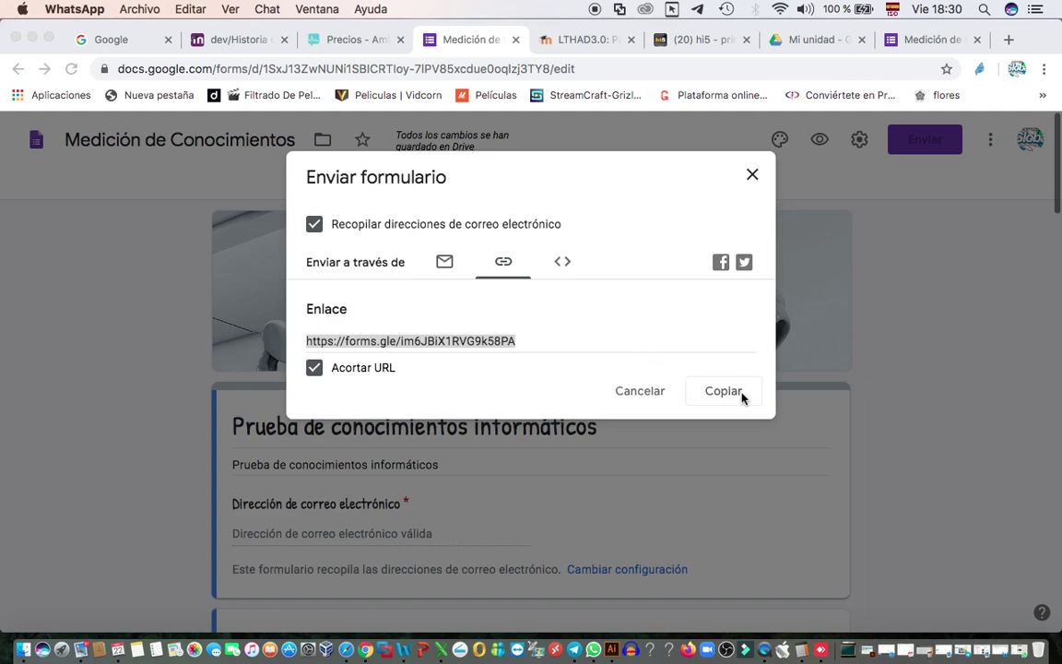
# - Back in Chrome, close the Enviar formulario dialog to reveal the quiz editor with 3 responses
pyautogui.click(440, 261)
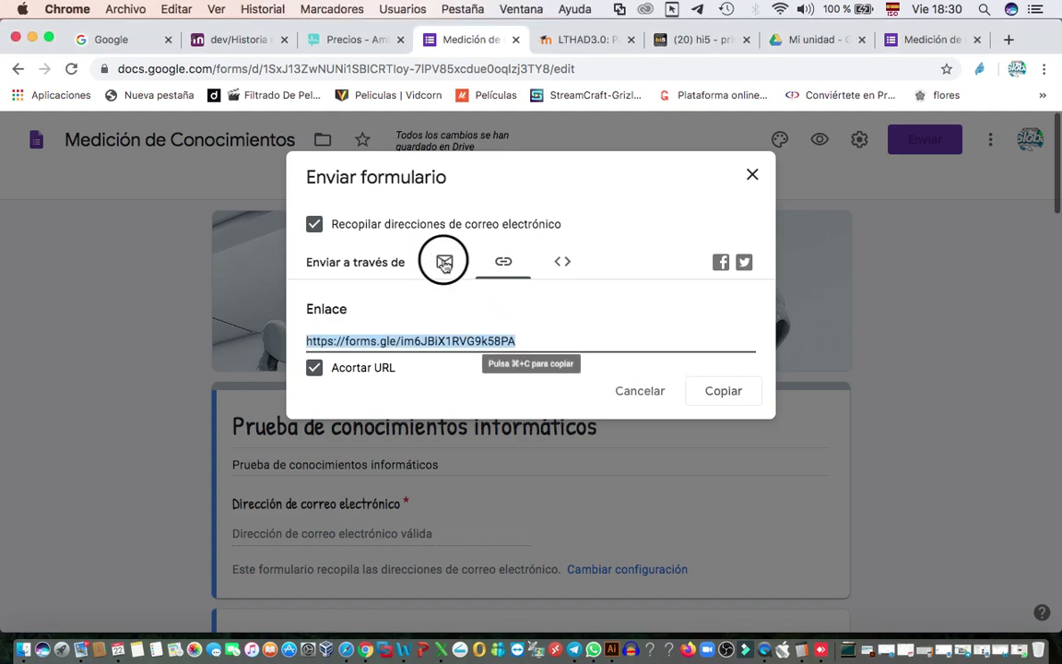
pyautogui.click(444, 261)
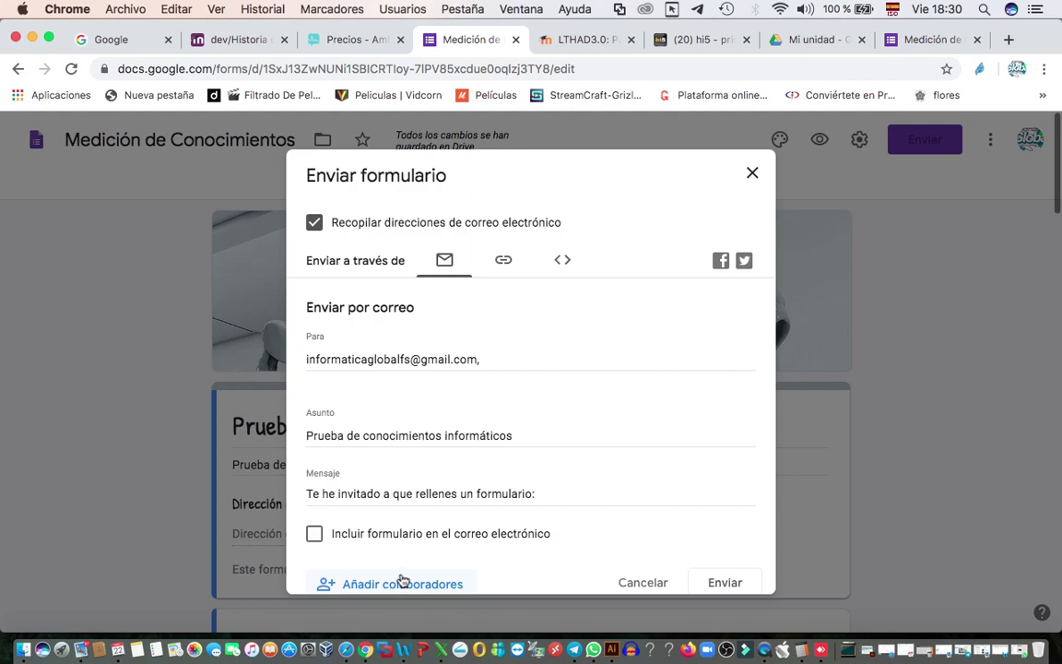
pyautogui.click(753, 174)
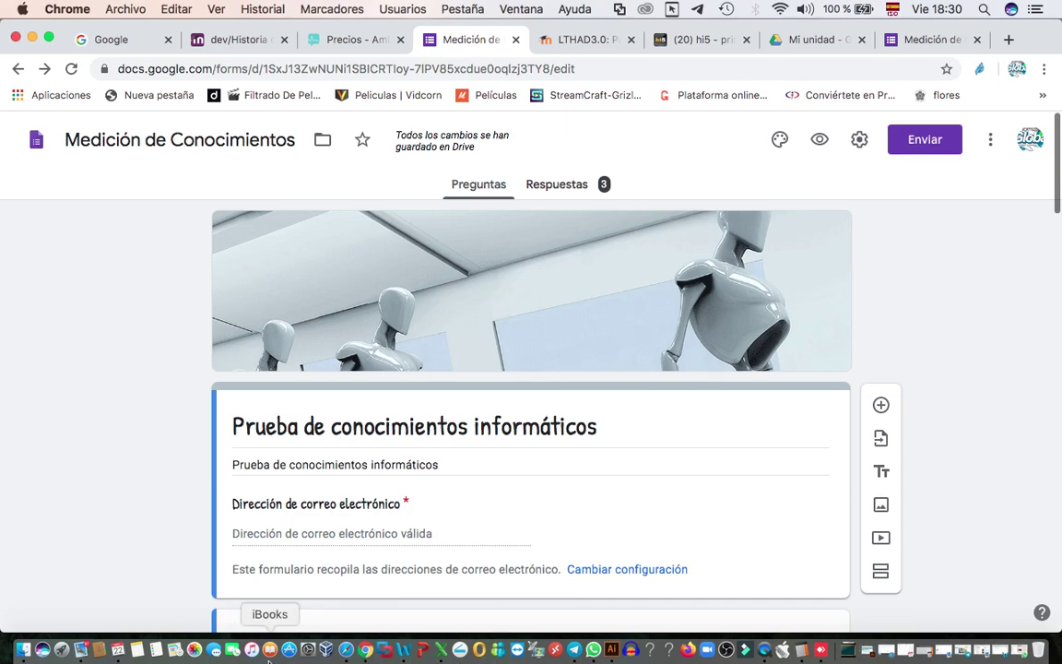
# - Open the 16:50 quiz invitation in Mail, scroll its preview, and launch the form in Chrome
pyautogui.click(80, 657)
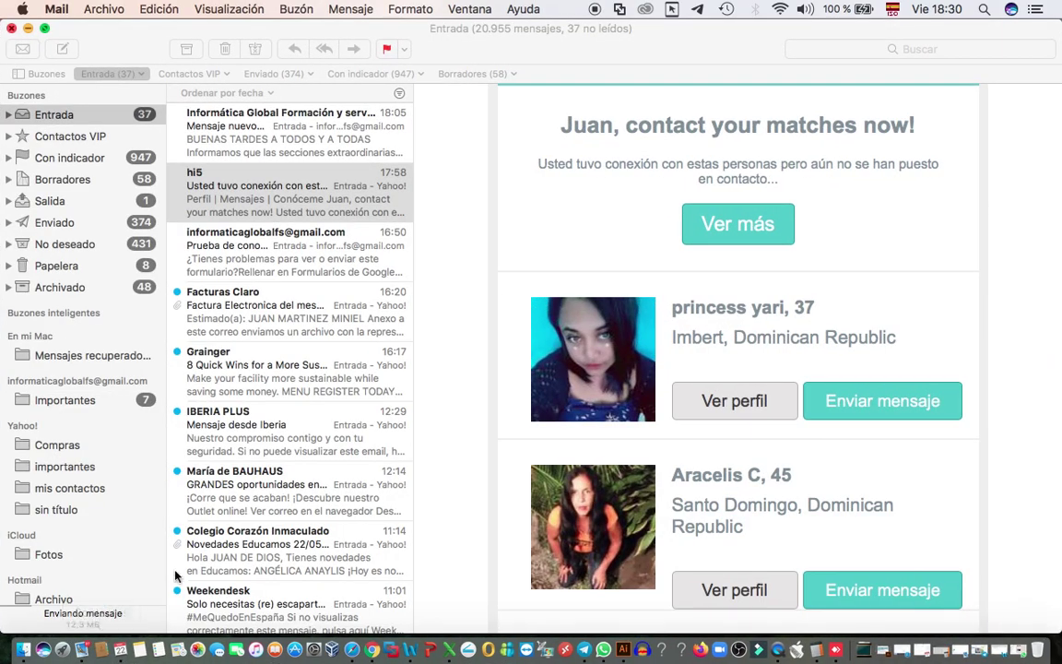
pyautogui.click(273, 247)
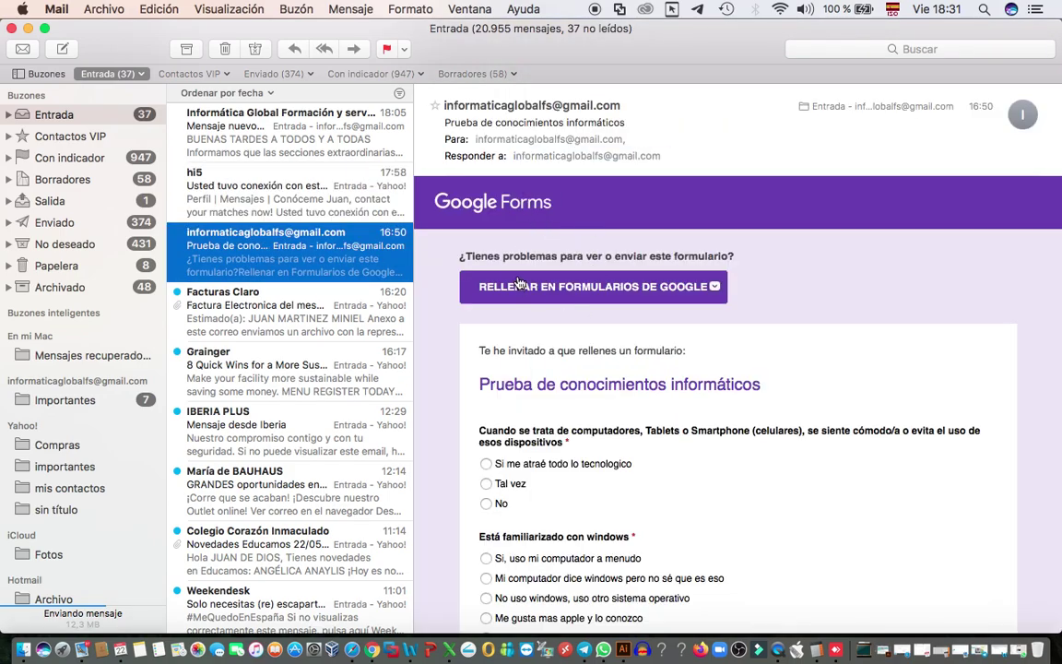
pyautogui.scroll(-2, 585, 332)
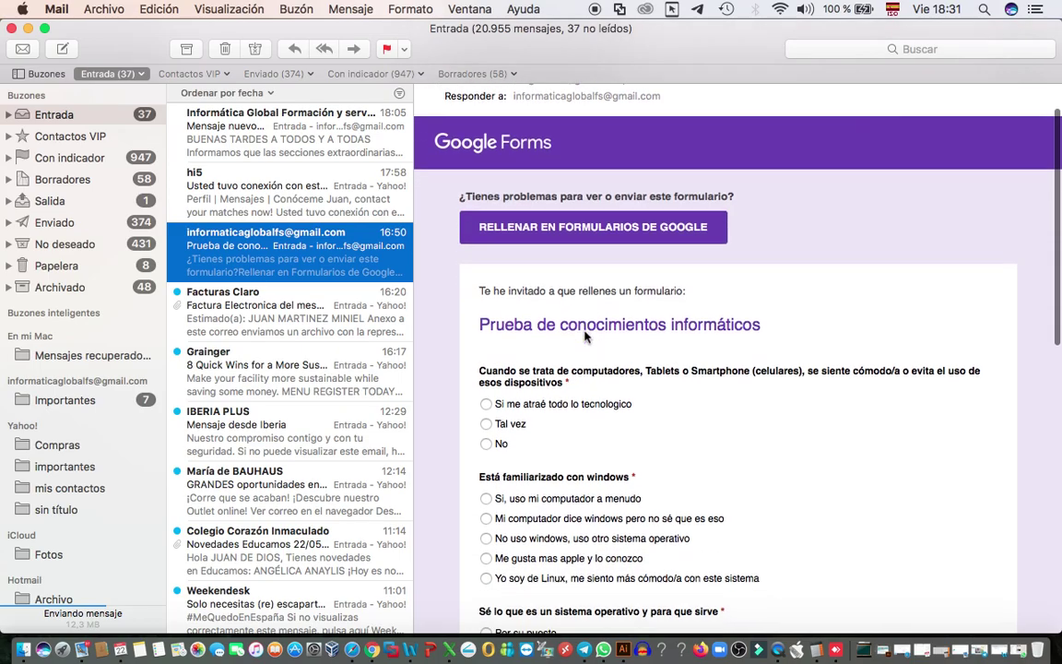
pyautogui.scroll(-5, 585, 336)
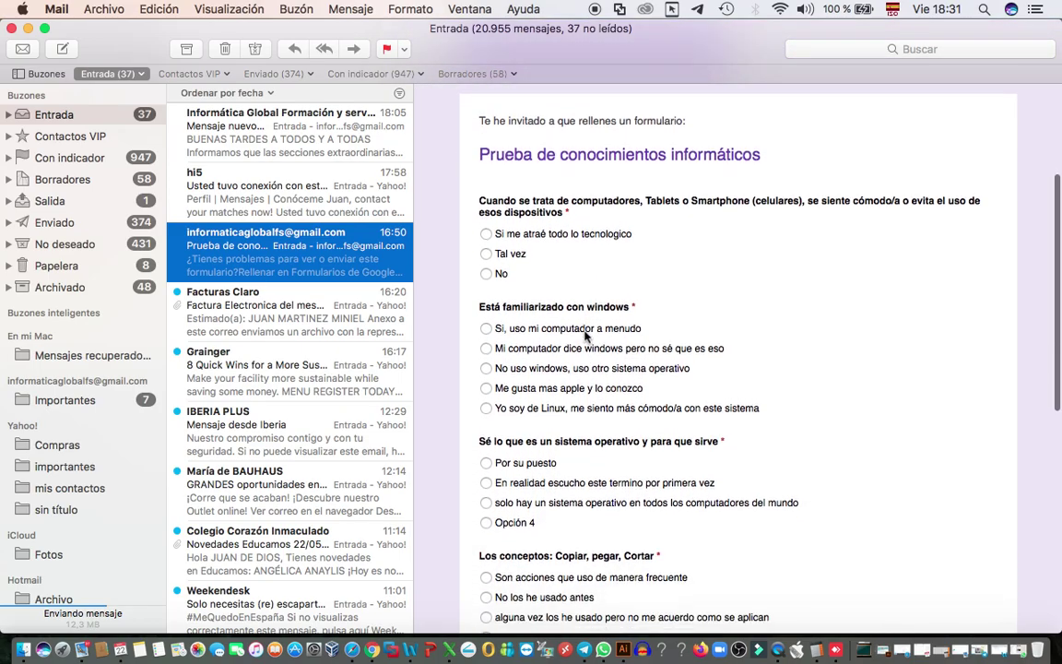
pyautogui.scroll(-12, 585, 337)
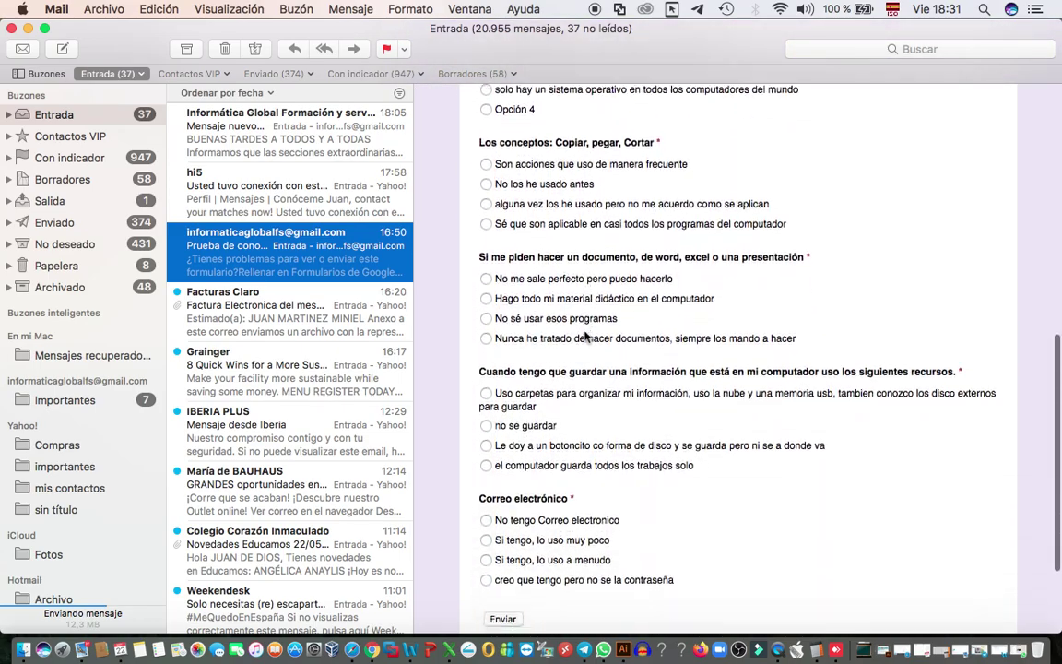
pyautogui.scroll(-5, 584, 336)
pyautogui.scroll(19, 584, 337)
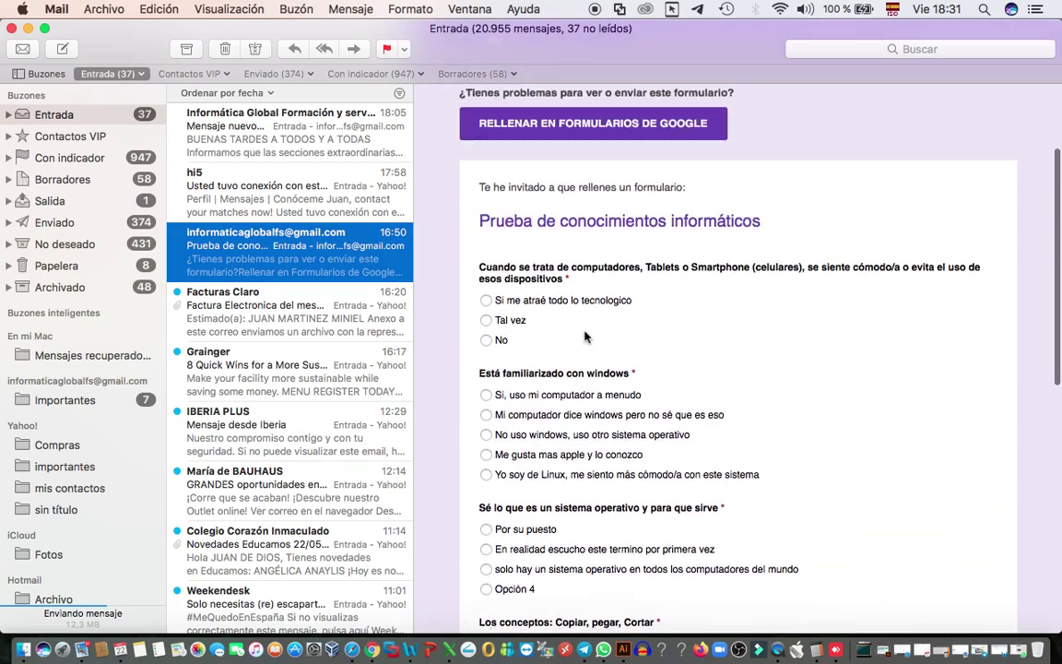
pyautogui.scroll(3, 585, 336)
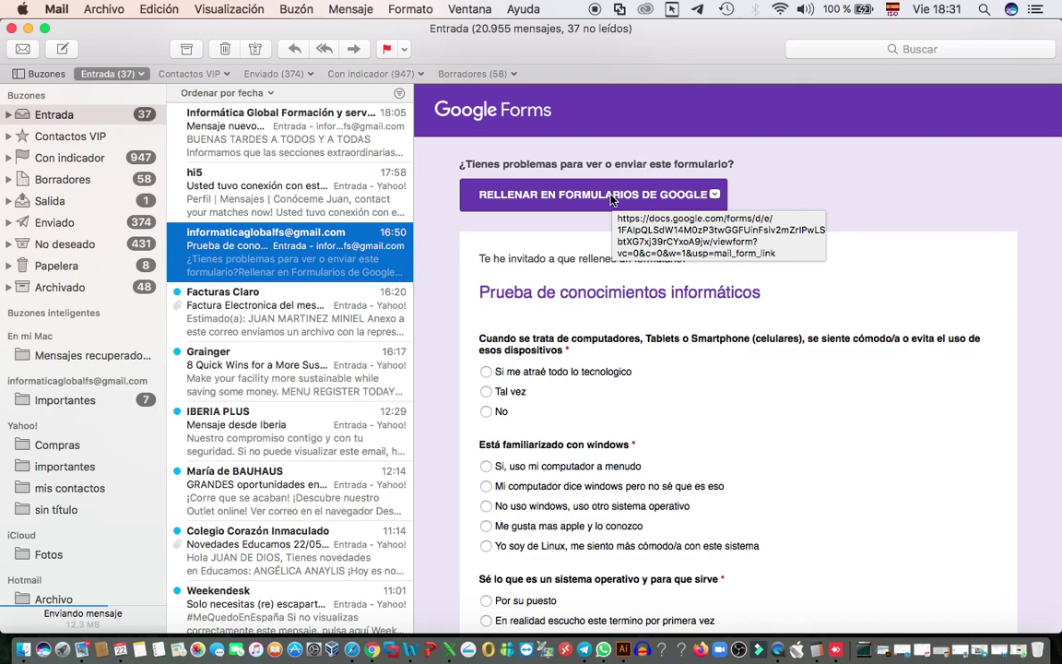
pyautogui.click(610, 198)
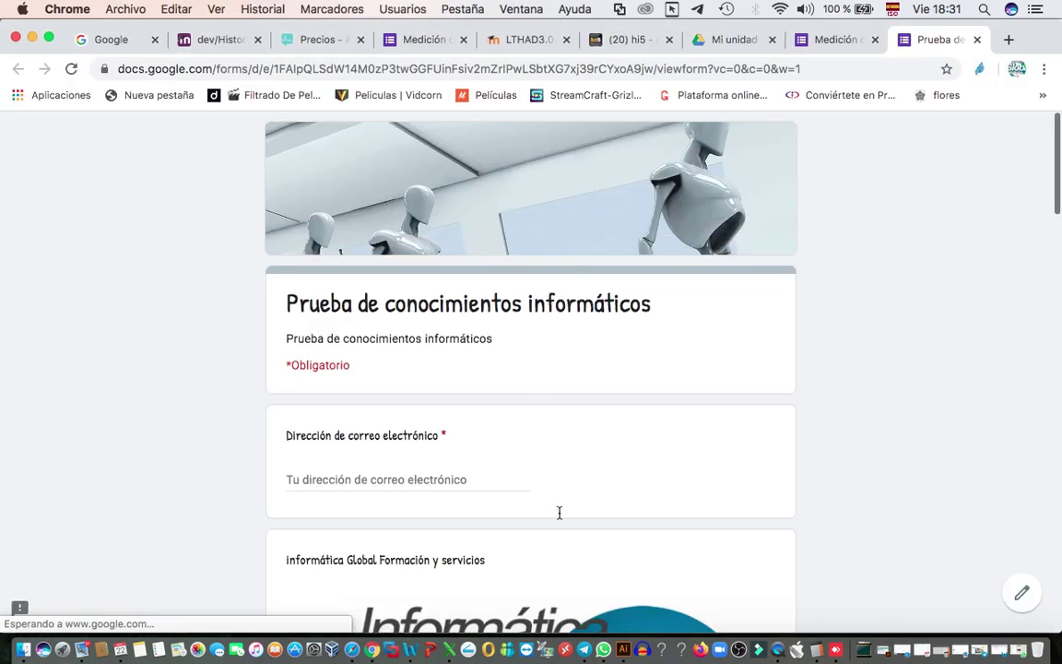
# - Scroll past the live quiz's email field and multiple-choice questions, then back to the top
pyautogui.scroll(-11, 606, 399)
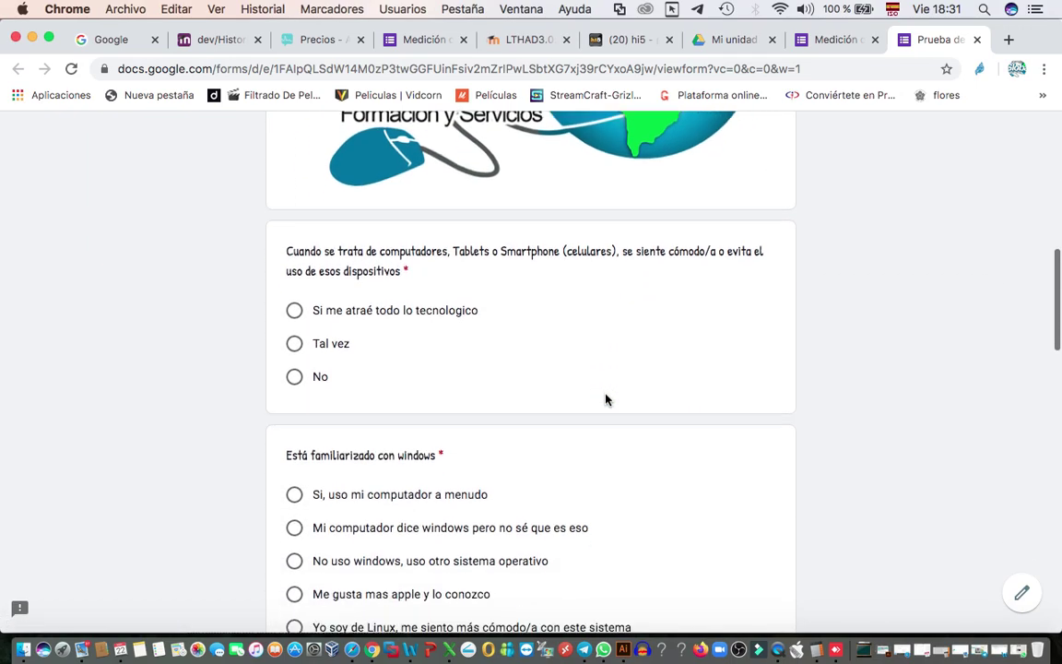
pyautogui.scroll(-4, 606, 400)
pyautogui.scroll(15, 606, 399)
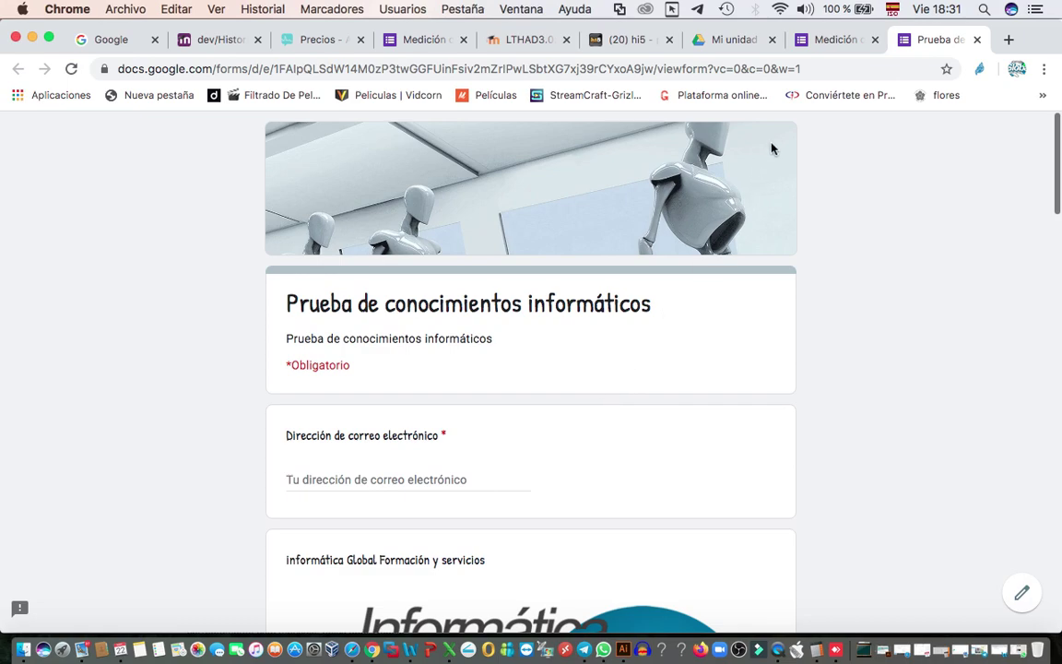
pyautogui.click(823, 42)
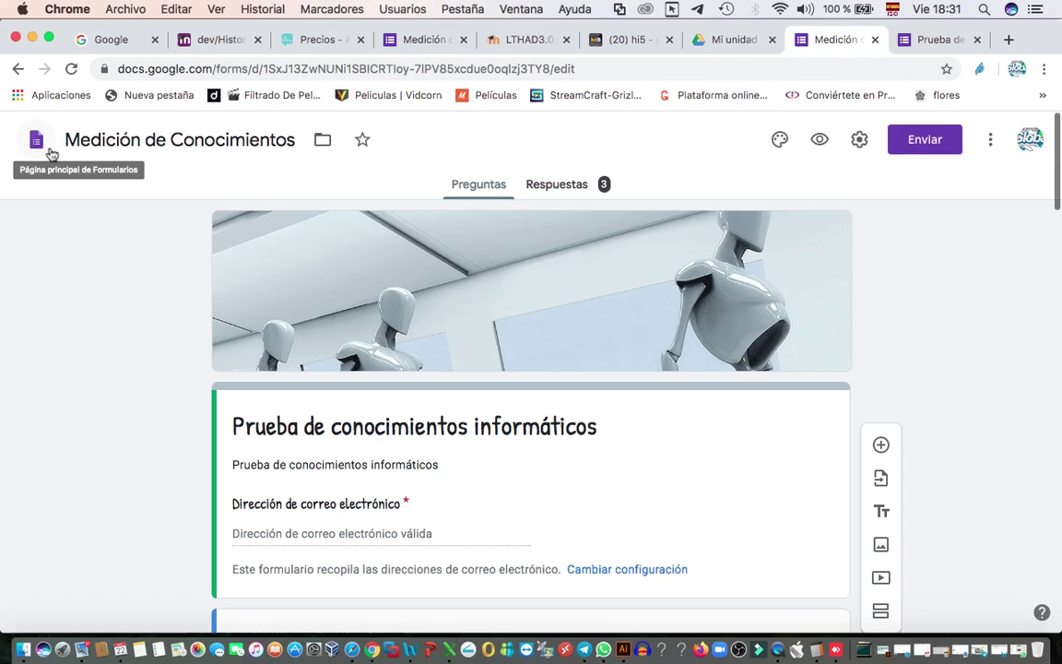
pyautogui.click(552, 188)
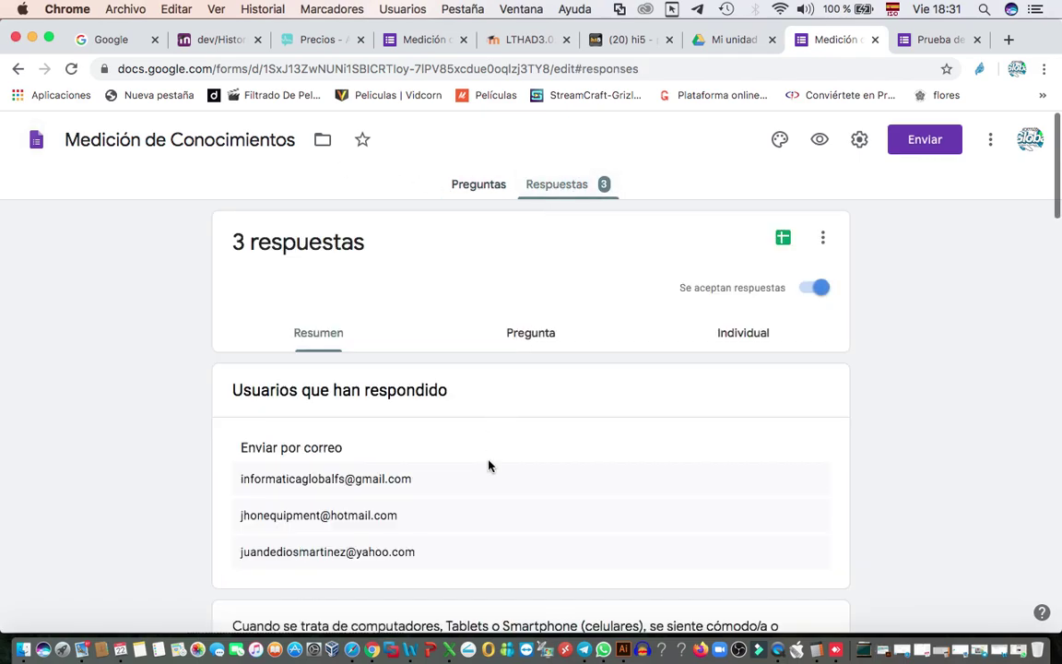
pyautogui.scroll(-2, 489, 550)
pyautogui.scroll(-3, 488, 549)
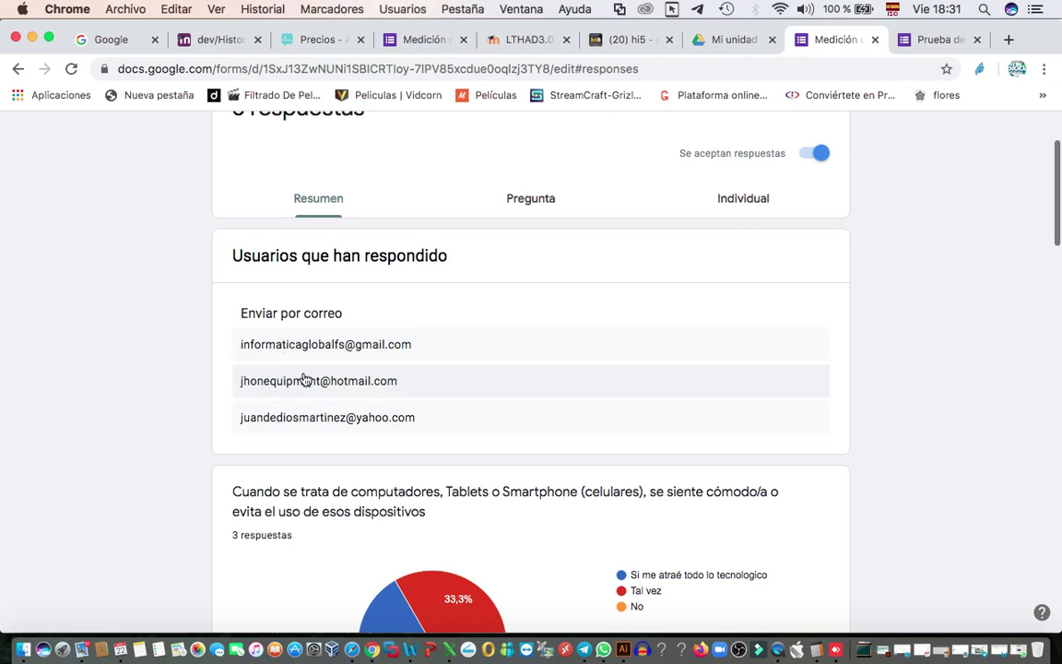
pyautogui.scroll(-2, 318, 420)
pyautogui.scroll(-2, 322, 419)
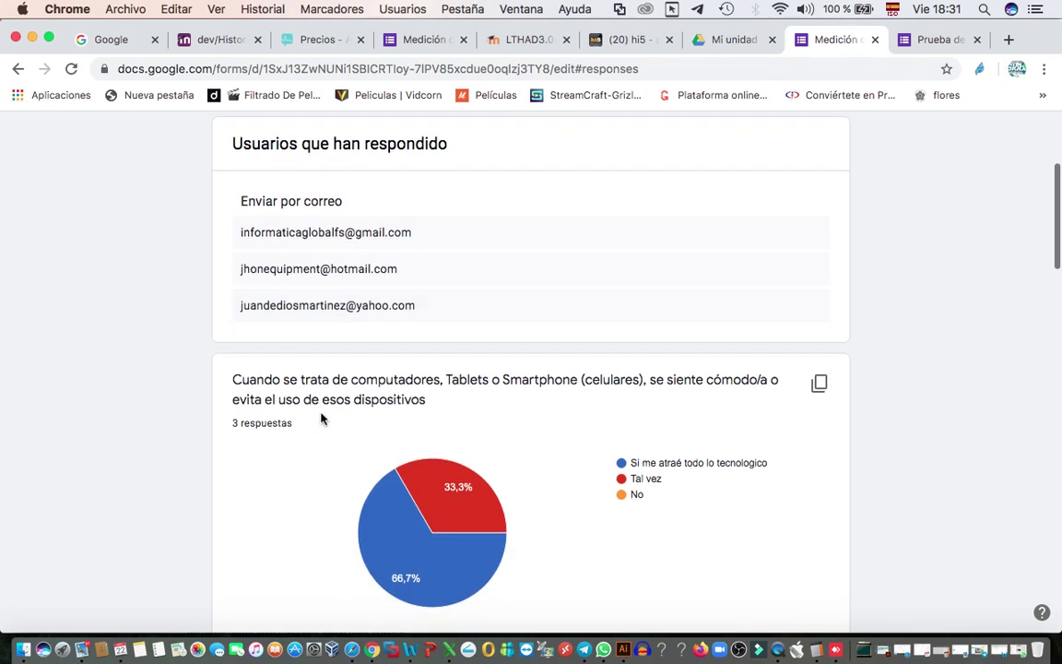
pyautogui.scroll(-1, 321, 419)
pyautogui.scroll(-20, 321, 420)
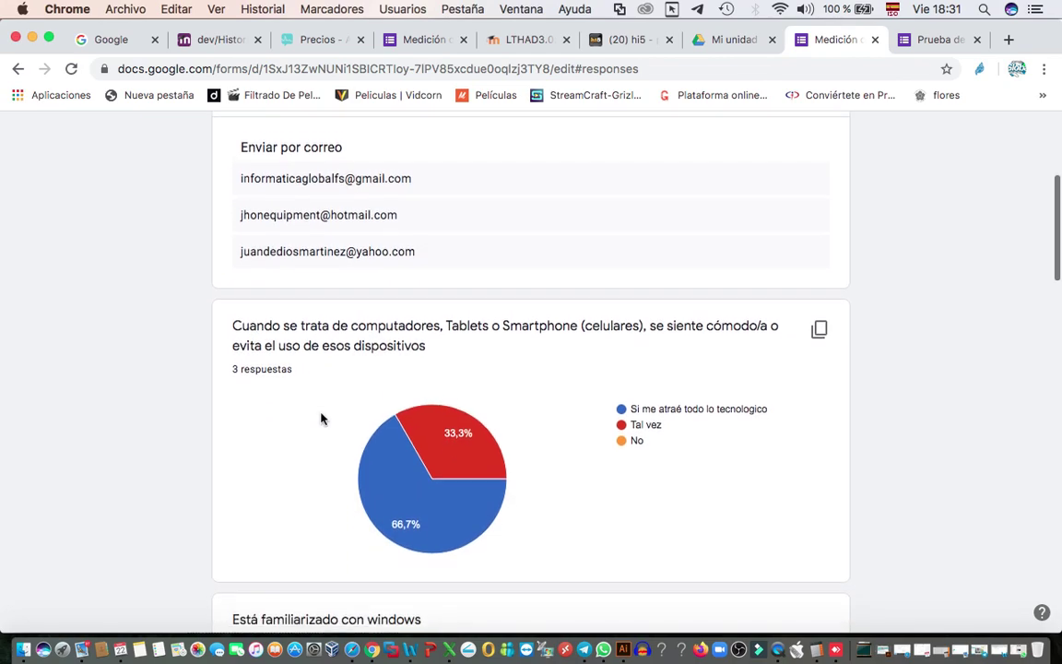
pyautogui.scroll(-20, 321, 420)
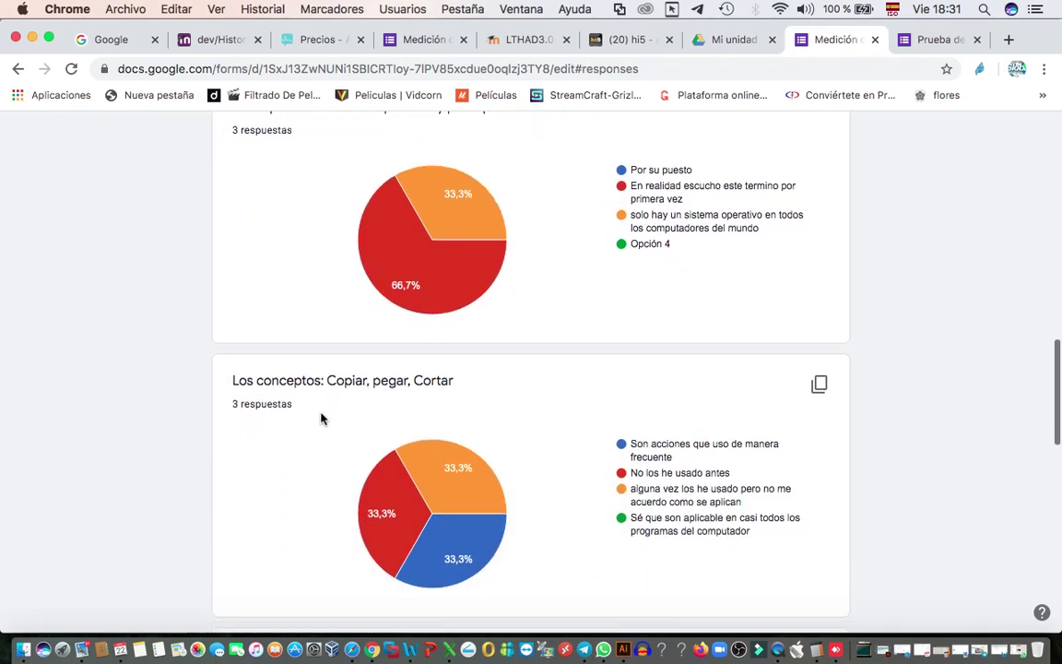
pyautogui.scroll(-4, 321, 419)
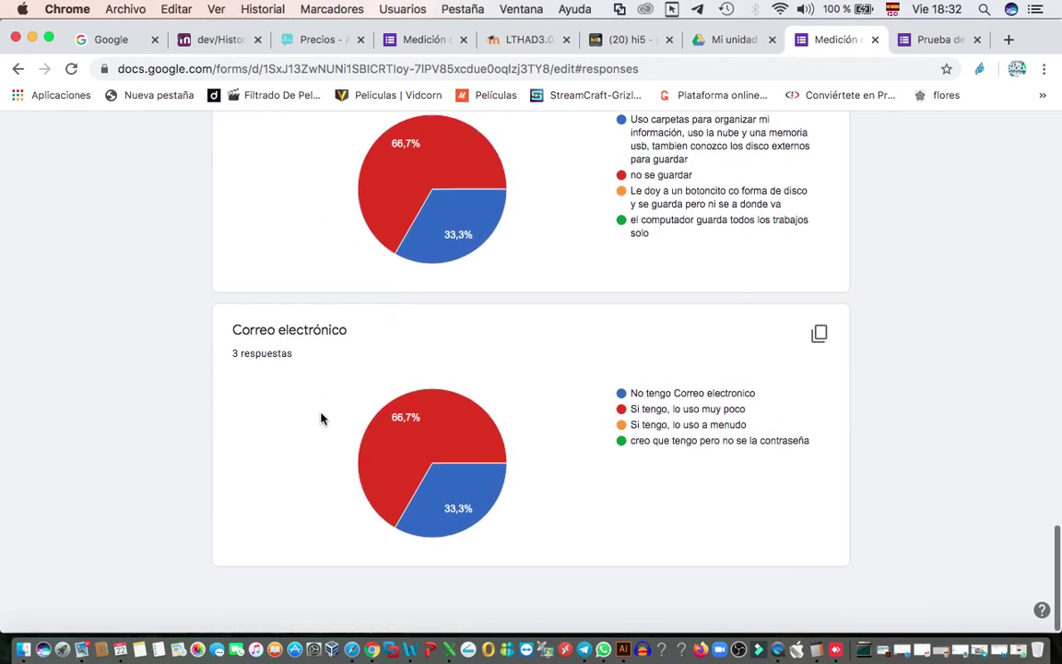
pyautogui.scroll(20, 321, 420)
pyautogui.scroll(20, 321, 419)
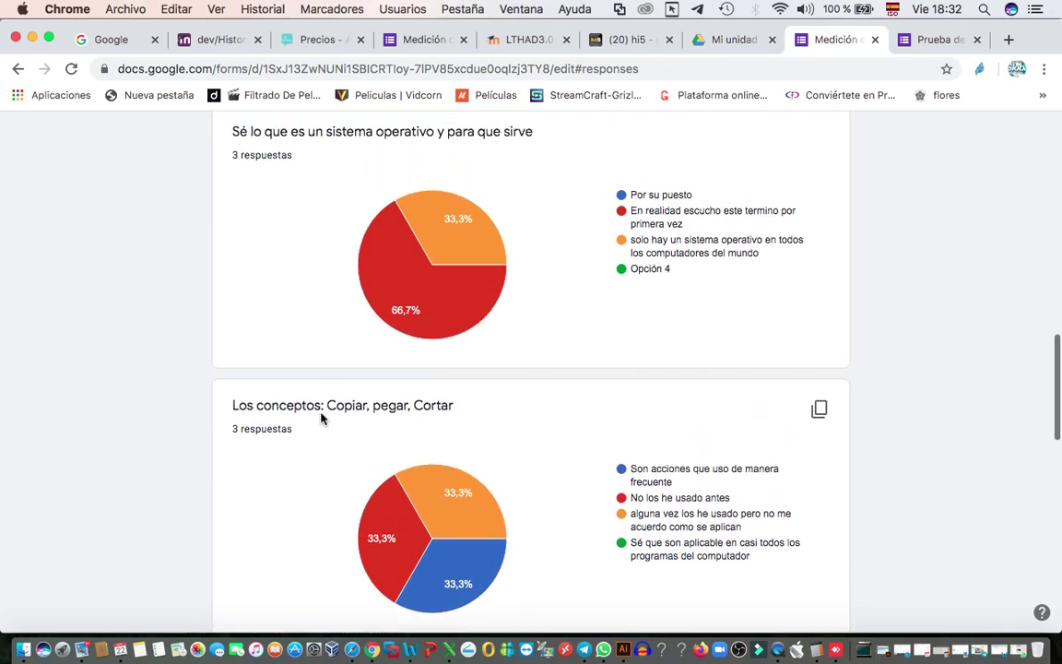
pyautogui.scroll(15, 321, 419)
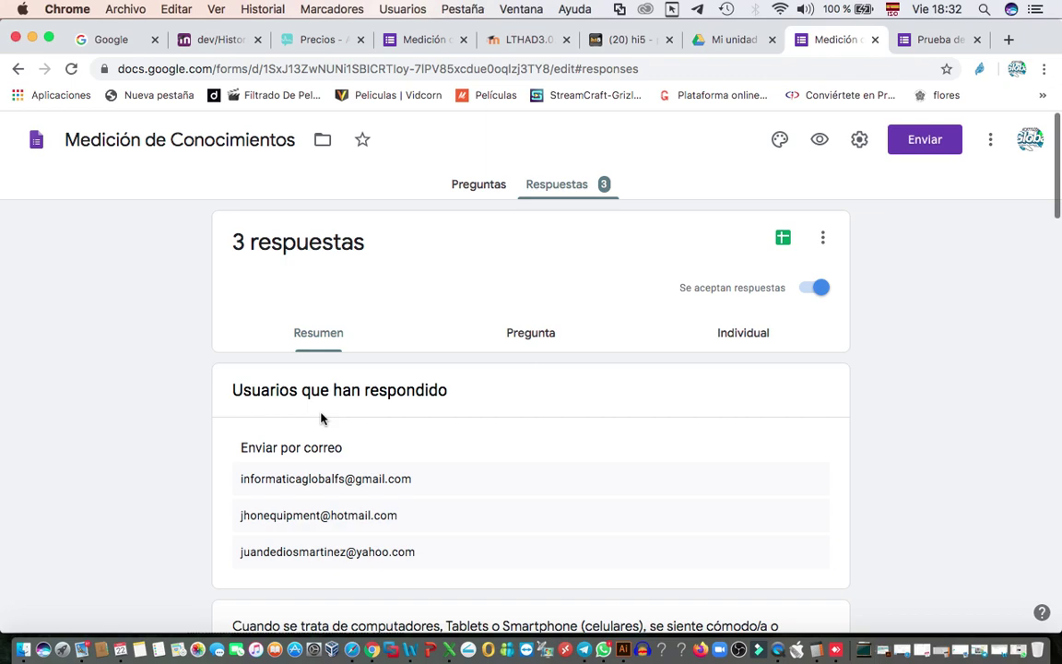
# - Link the quiz responses to a new spreadsheet named Medición de Conocimientos (respuestas)
pyautogui.click(783, 239)
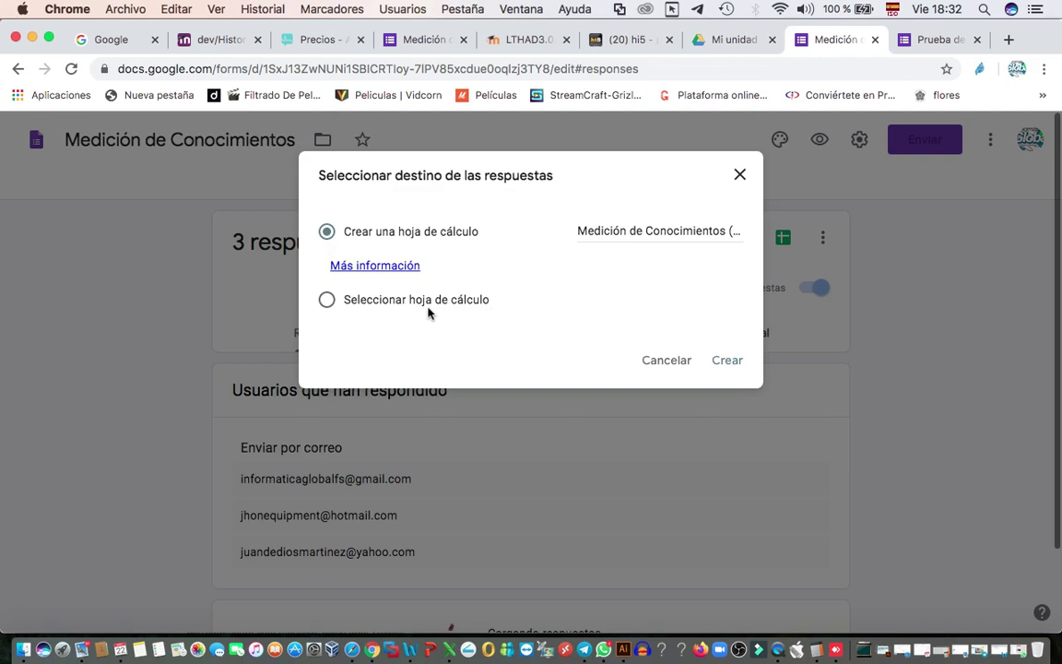
pyautogui.click(732, 363)
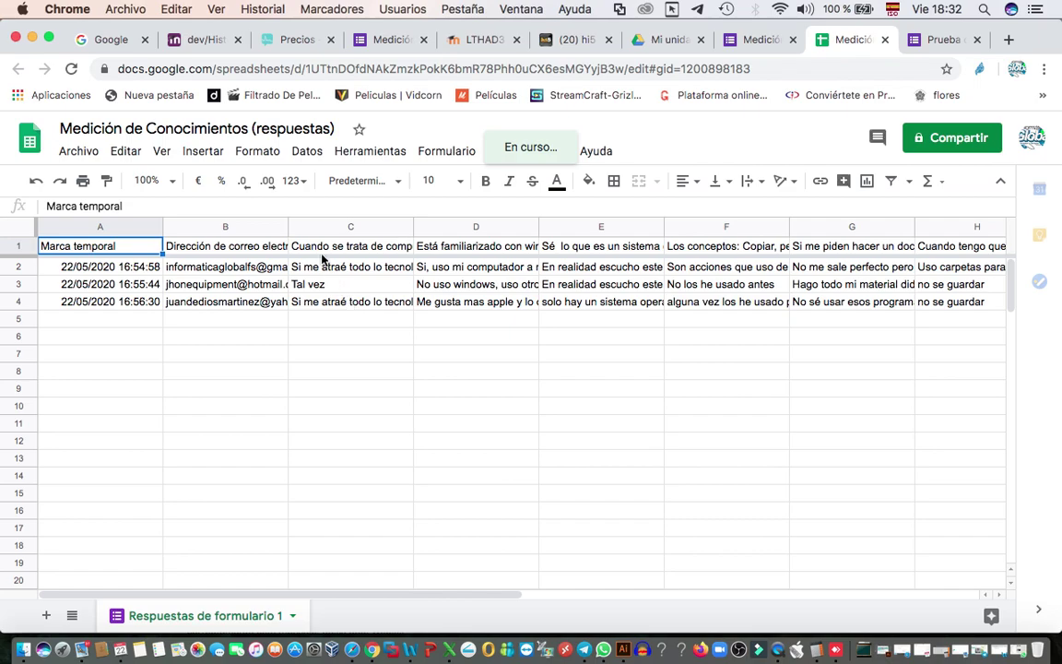
# - Download the responses spreadsheet as Microsoft Excel (.xlsx) to Escritorio and open the file
pyautogui.click(80, 157)
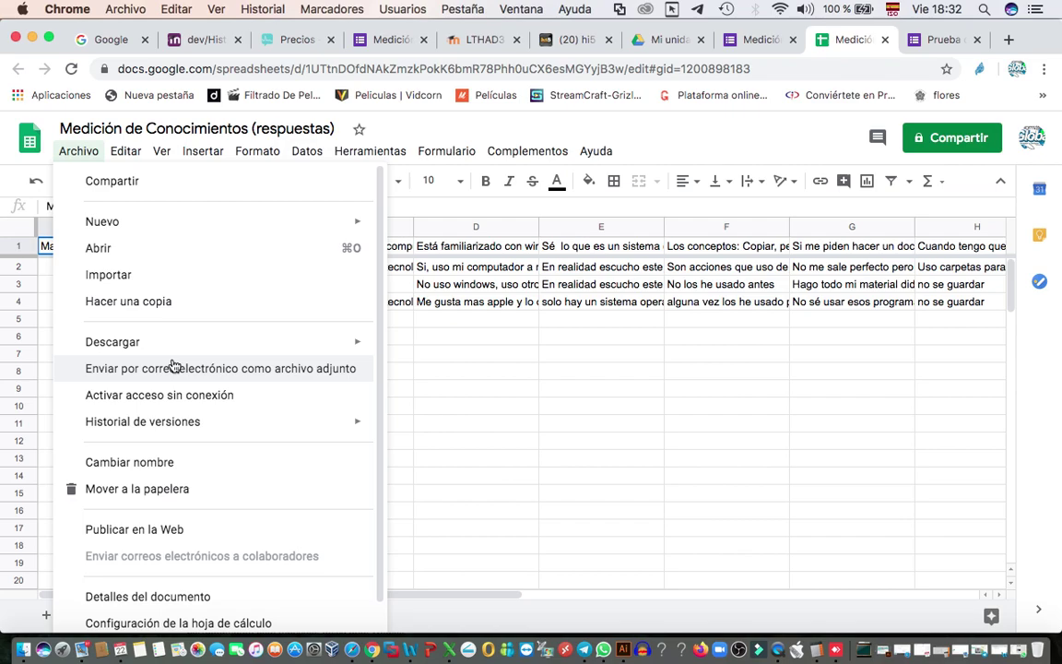
pyautogui.moveTo(167, 346)
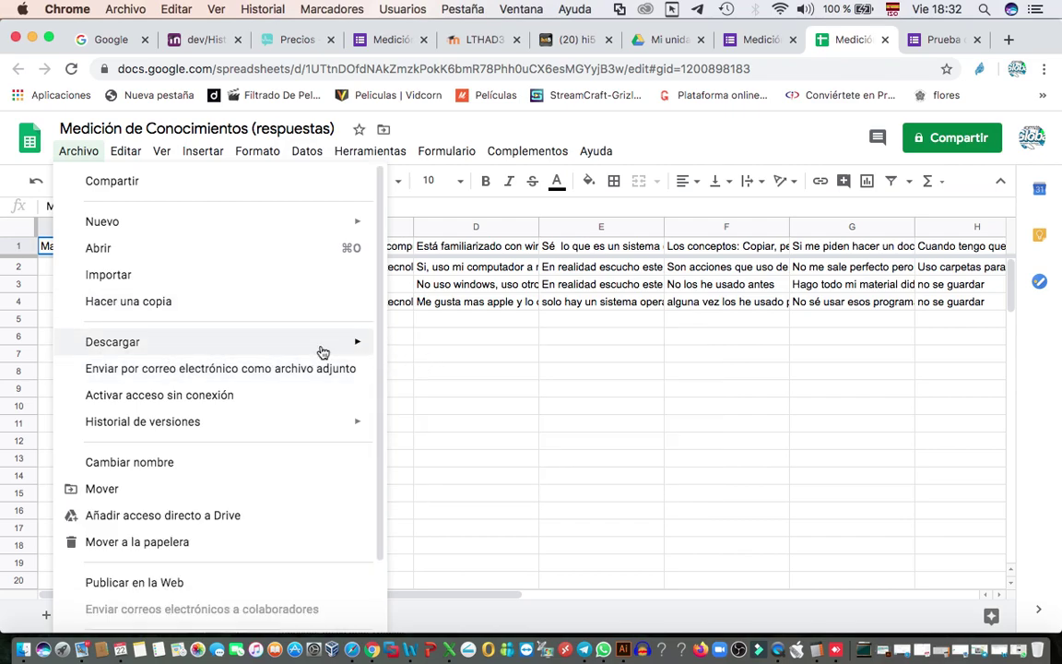
pyautogui.click(464, 356)
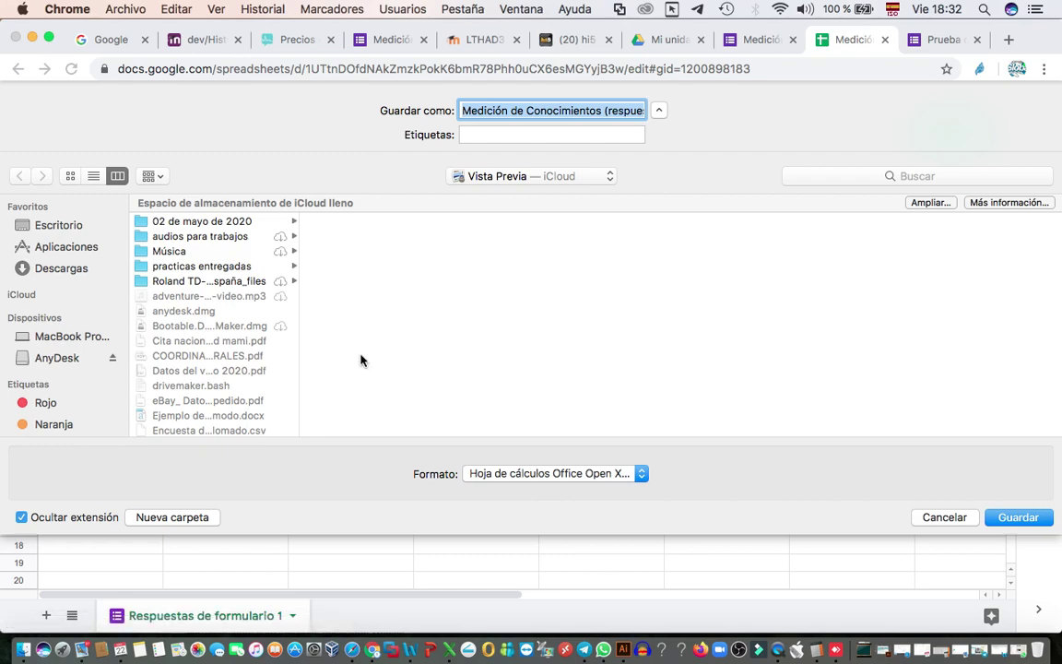
pyautogui.click(55, 229)
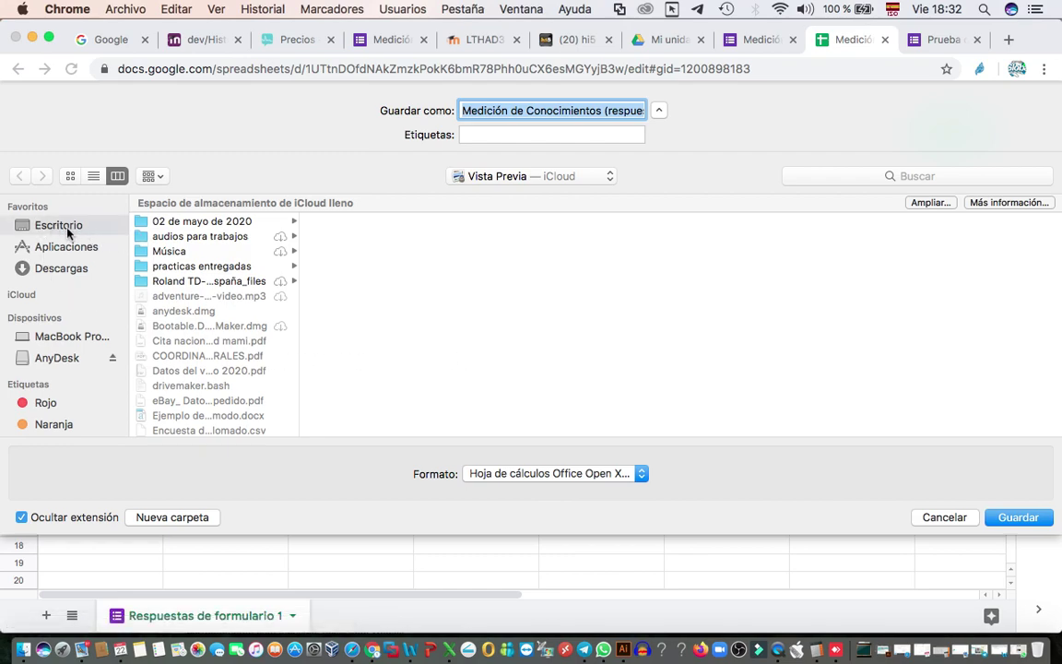
pyautogui.click(1026, 522)
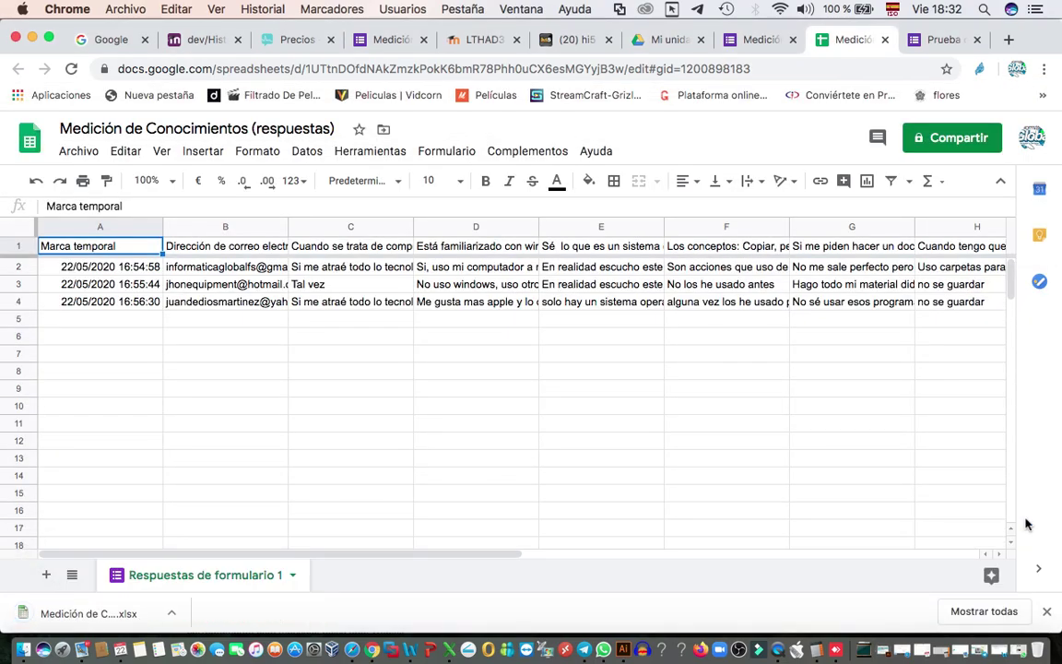
pyautogui.click(67, 615)
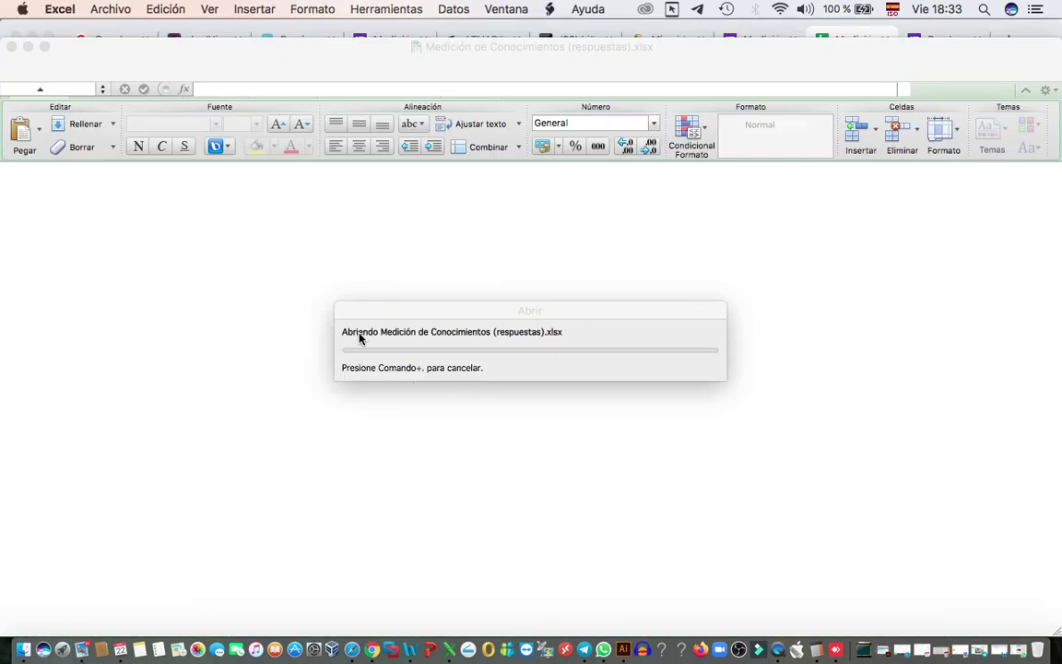
# - Widen columns A to D so the timestamps, e-mail addresses and answers fit
pyautogui.moveTo(240, 185); pyautogui.dragTo(317, 183)
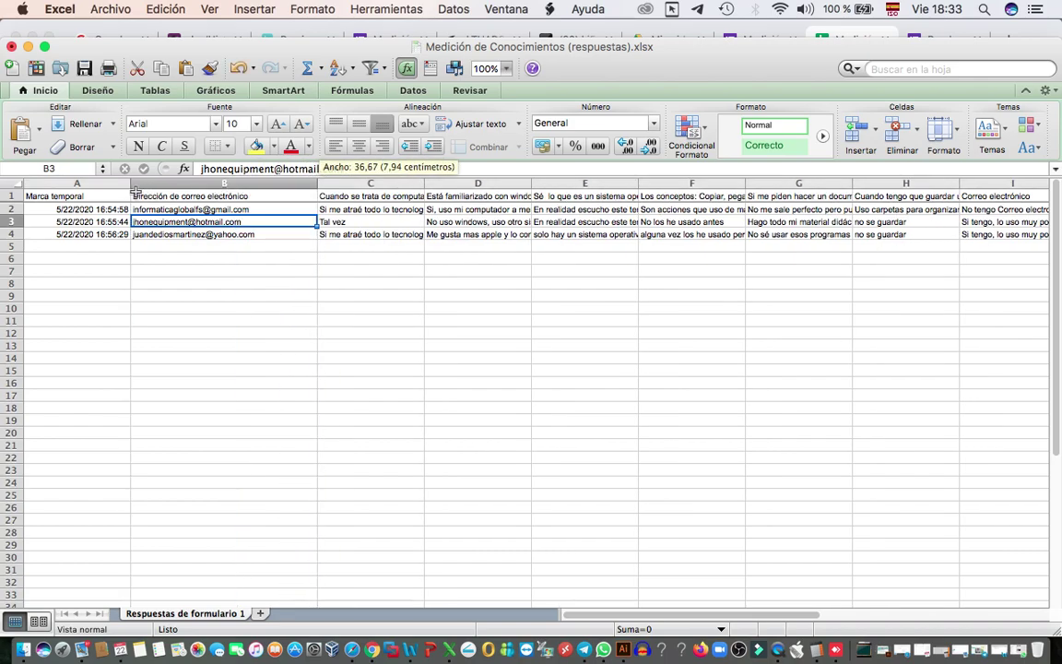
pyautogui.moveTo(130, 184); pyautogui.dragTo(162, 184)
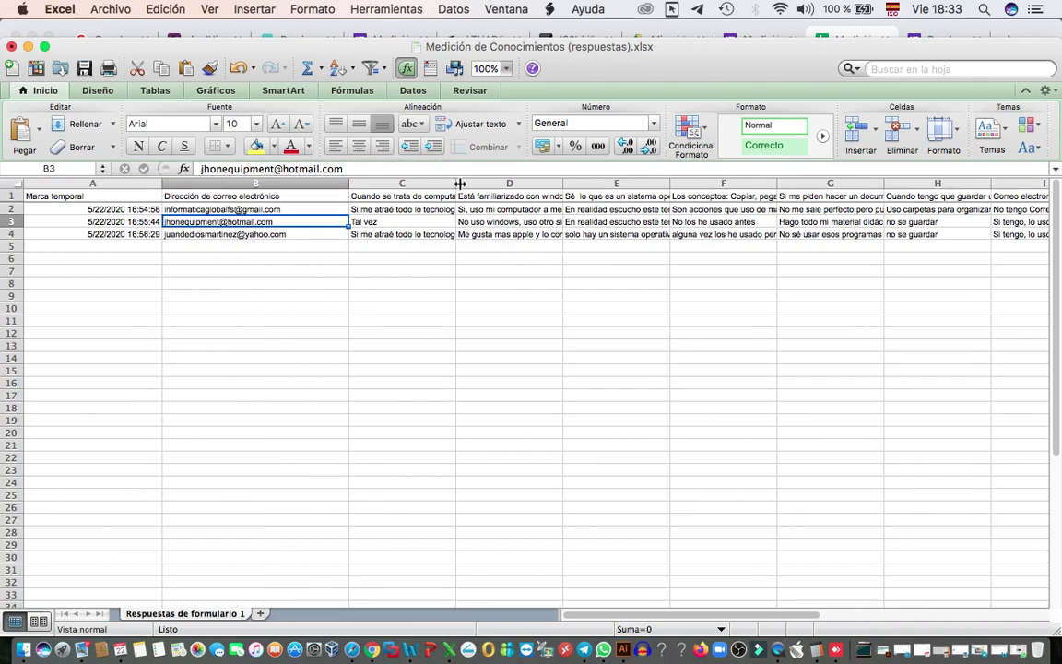
pyautogui.moveTo(456, 185); pyautogui.dragTo(520, 185)
pyautogui.moveTo(626, 185); pyautogui.dragTo(676, 186)
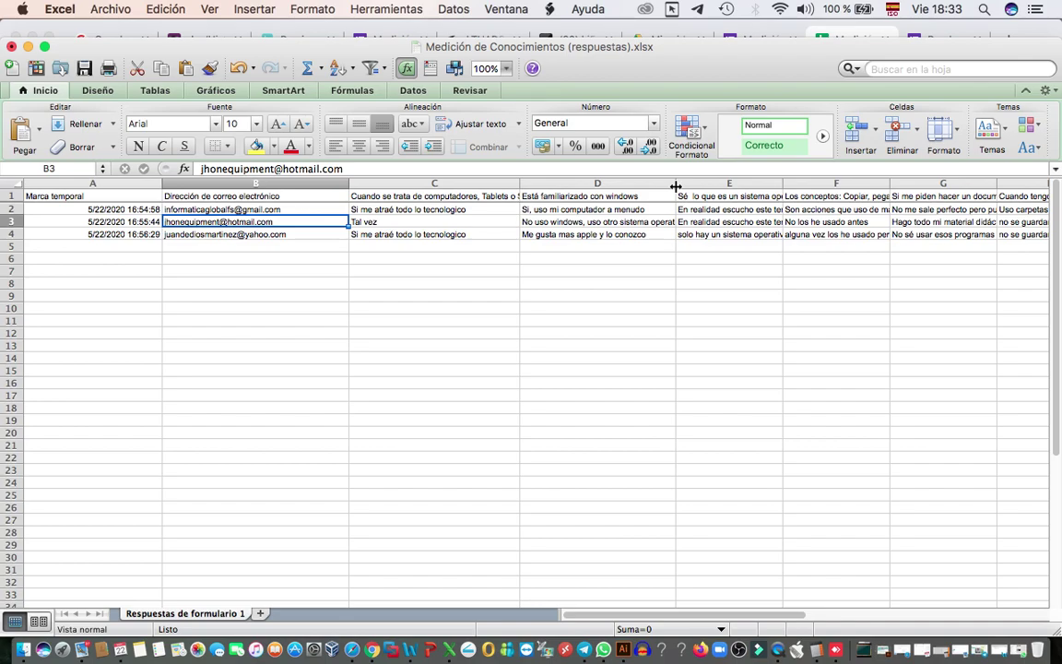
# - Step through the answers in rows 2 to 4, starting from cell A2
pyautogui.click(109, 208)
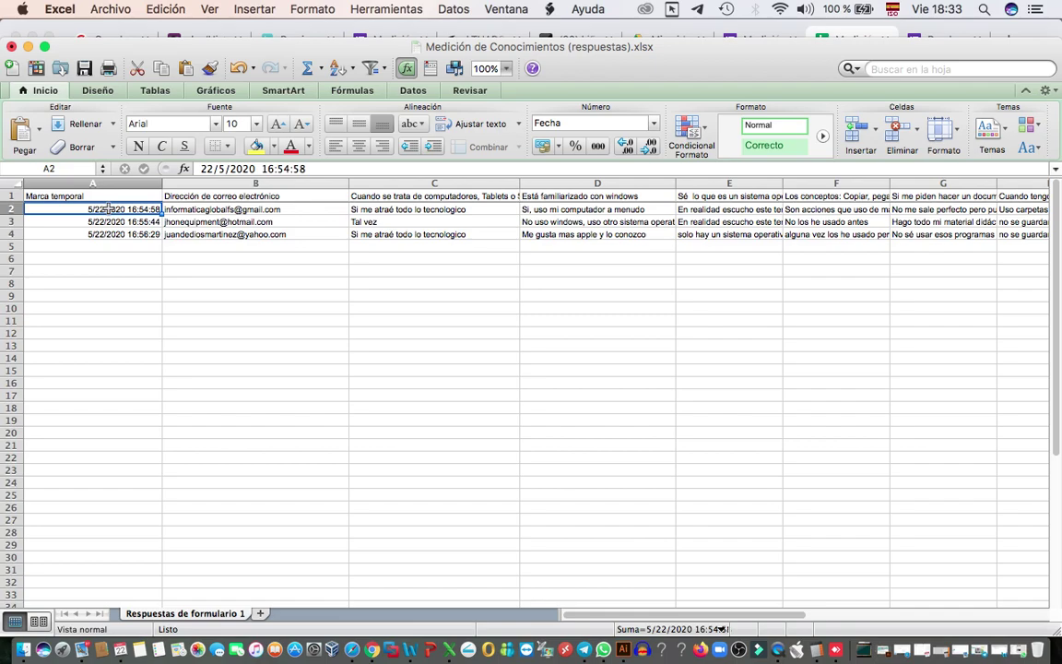
pyautogui.press('Right')
pyautogui.press('Right')
pyautogui.press('Right')
pyautogui.press('Right')
pyautogui.press('Right')
pyautogui.press('Right')
pyautogui.press('Right')
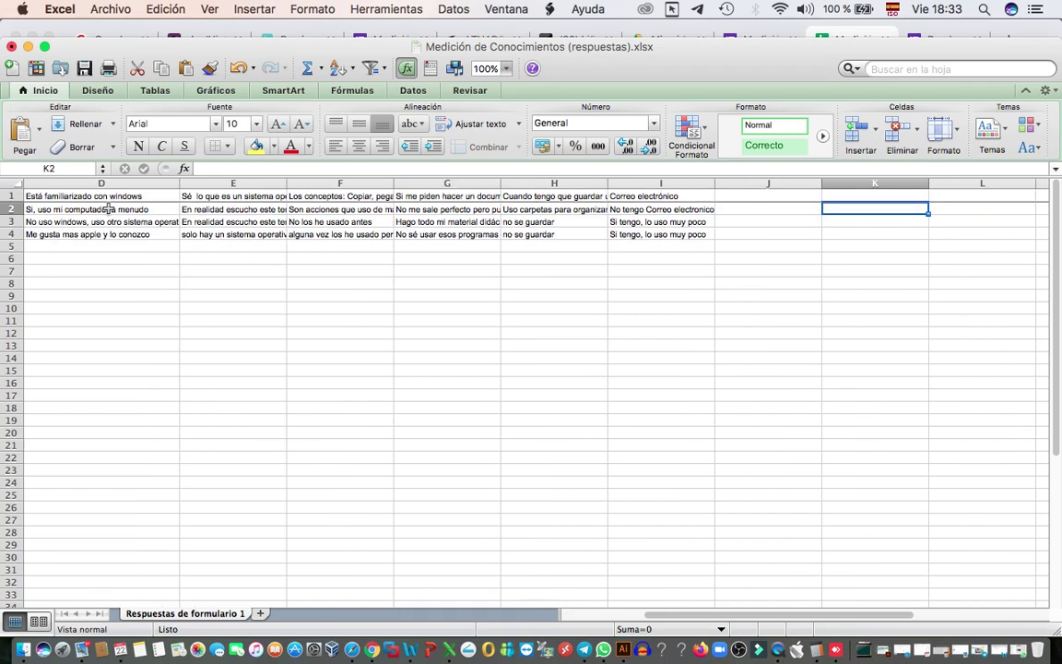
pyautogui.press('Left')
pyautogui.press('Left')
pyautogui.press('Down')
pyautogui.press('Down')
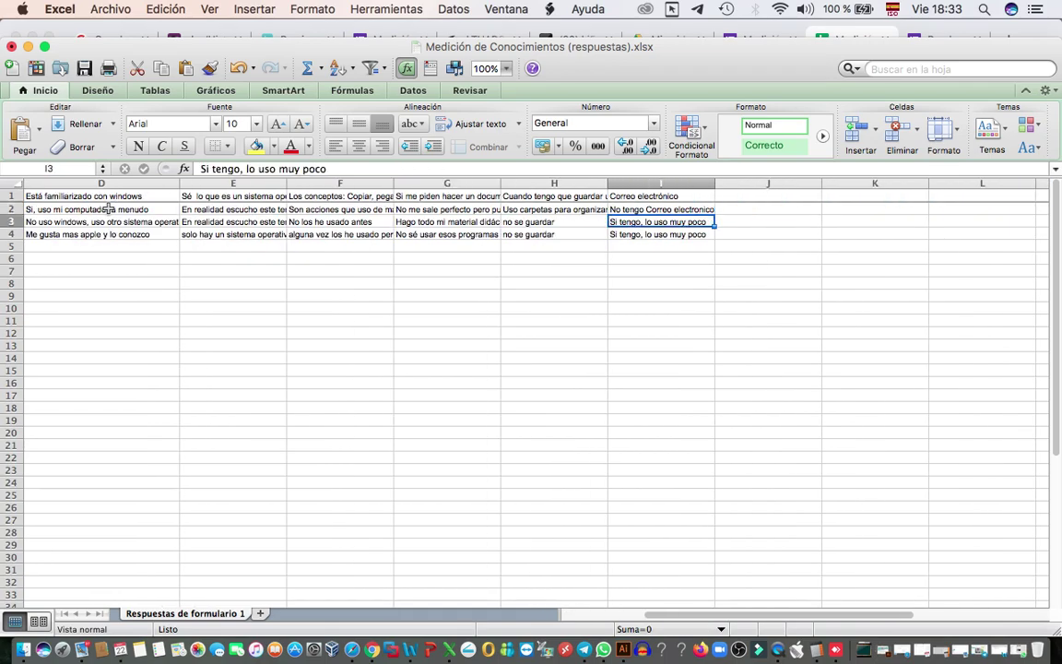
pyautogui.press('Left')
pyautogui.press('Left')
pyautogui.press('Left')
pyautogui.press('Left')
pyautogui.press('Left')
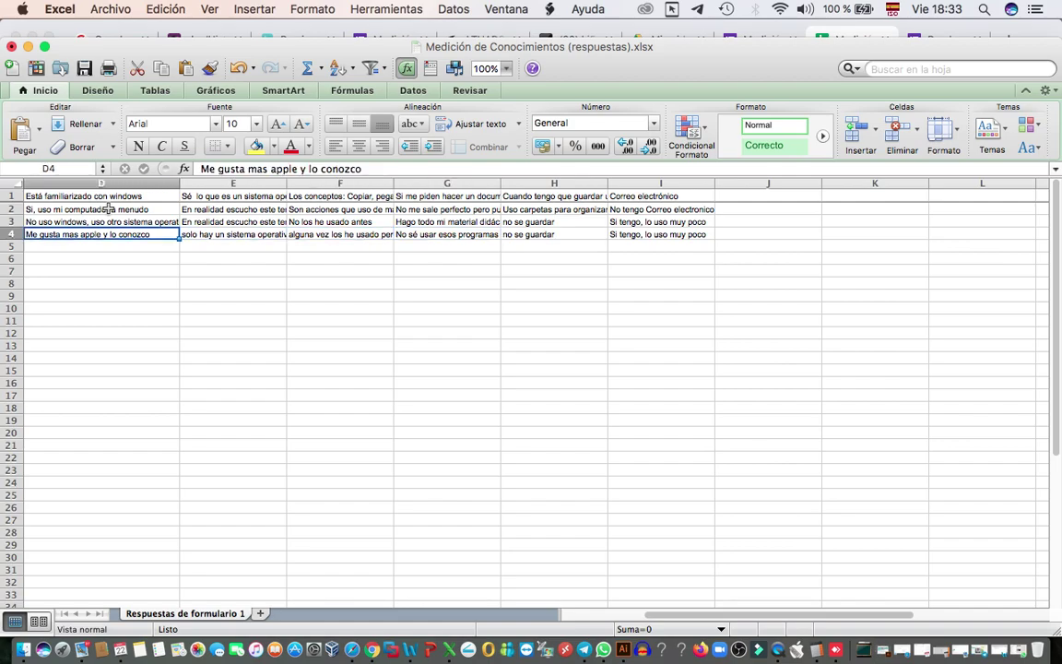
# - Widen columns F and E, then close the workbook choosing No guardar
pyautogui.moveTo(399, 182); pyautogui.dragTo(446, 183)
pyautogui.moveTo(291, 182); pyautogui.dragTo(433, 184)
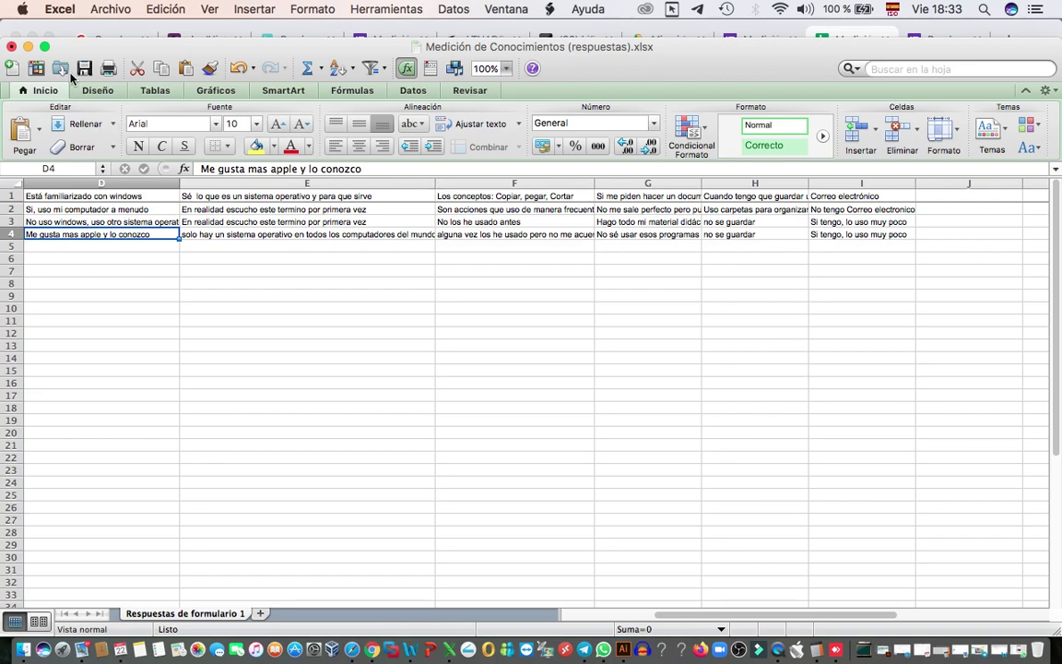
pyautogui.click(10, 47)
pyautogui.click(481, 161)
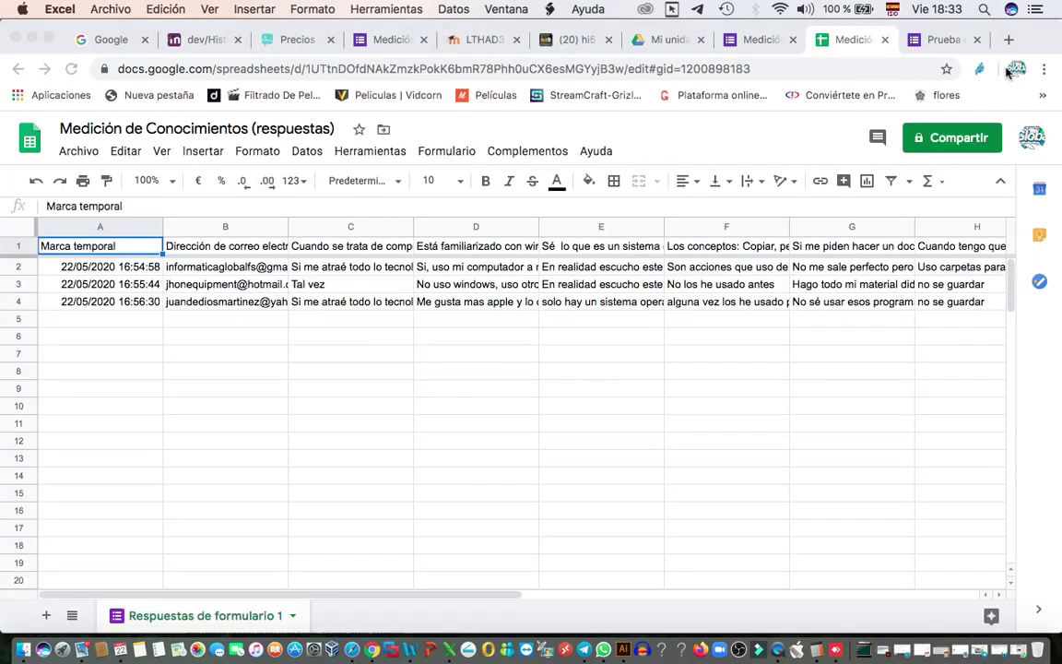
# - Close the responses Sheets tab and review the per-question pie charts of the 3 responses
pyautogui.click(885, 41)
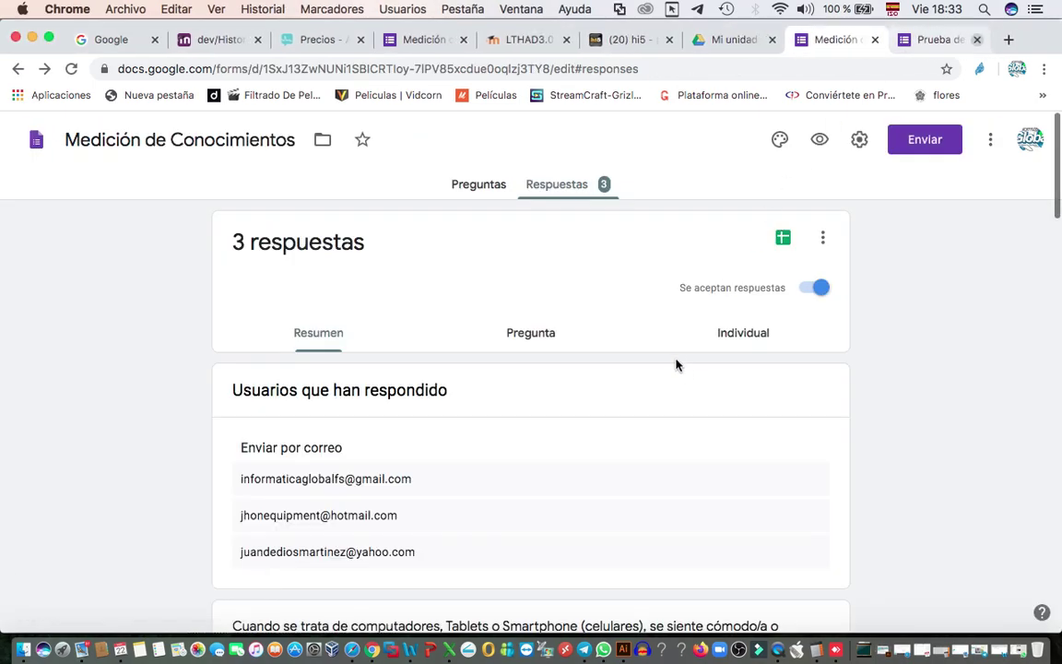
pyautogui.scroll(-3, 676, 364)
pyautogui.scroll(-2, 676, 364)
pyautogui.scroll(5, 675, 364)
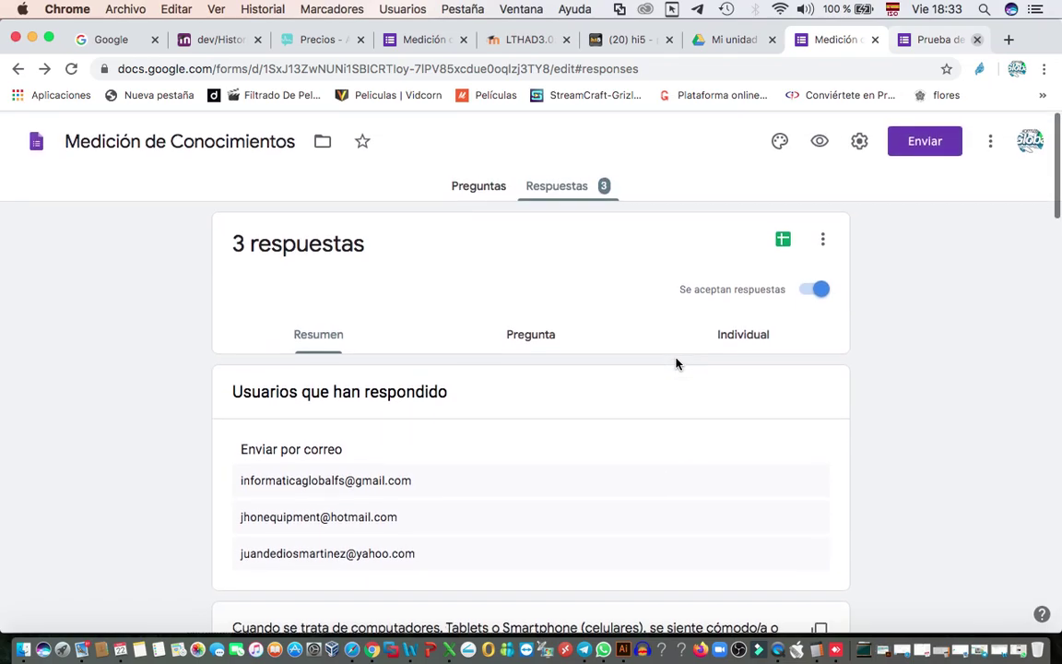
pyautogui.scroll(-10, 676, 365)
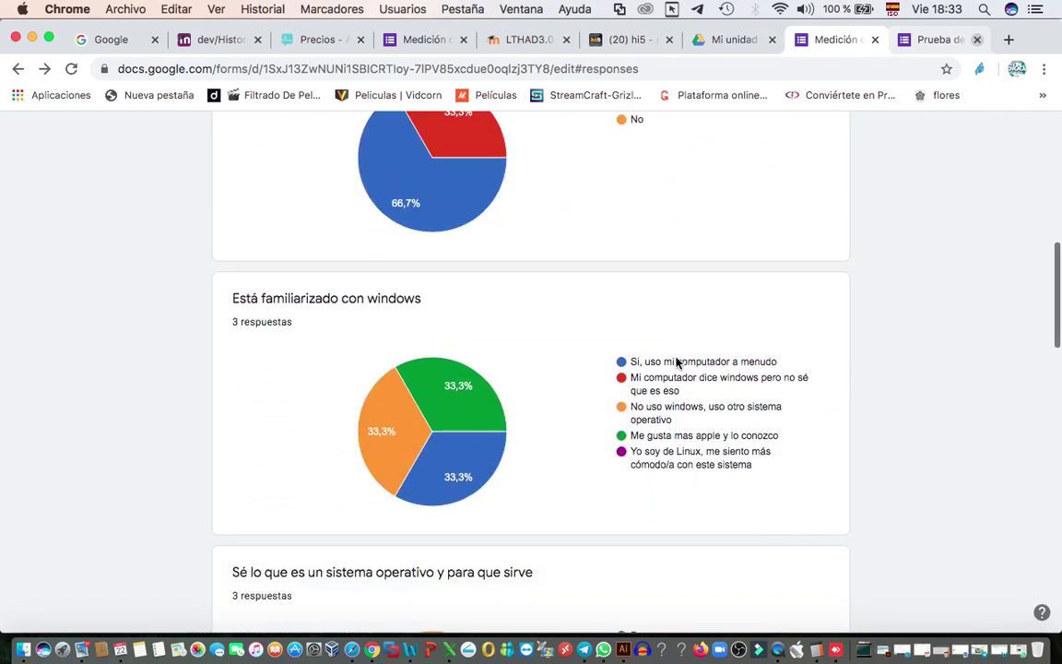
pyautogui.scroll(-12, 676, 364)
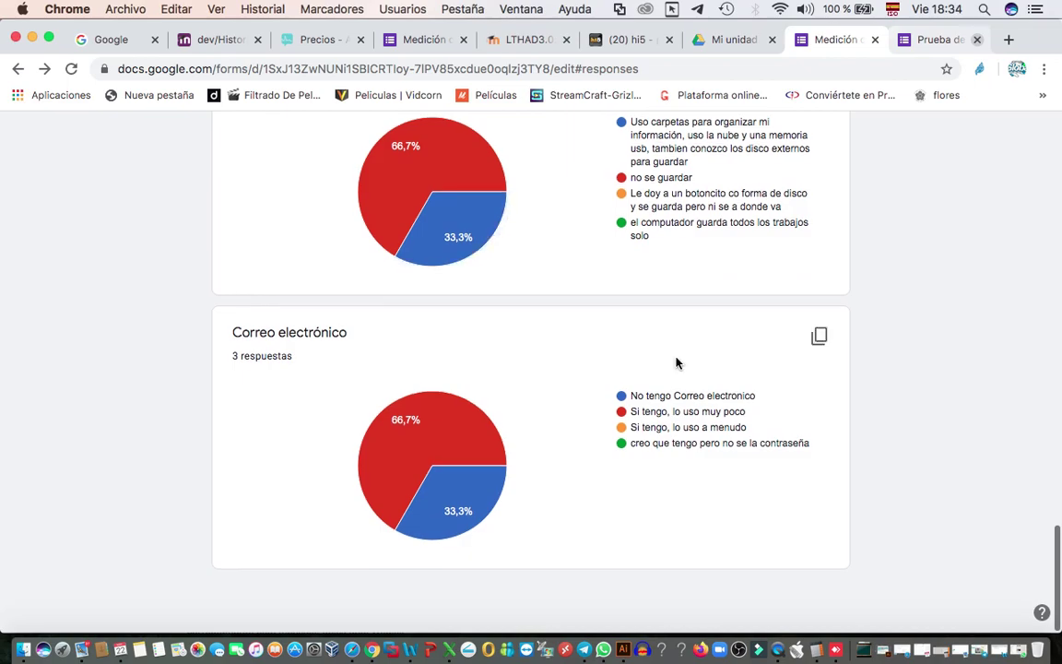
pyautogui.scroll(20, 676, 364)
pyautogui.scroll(3, 676, 364)
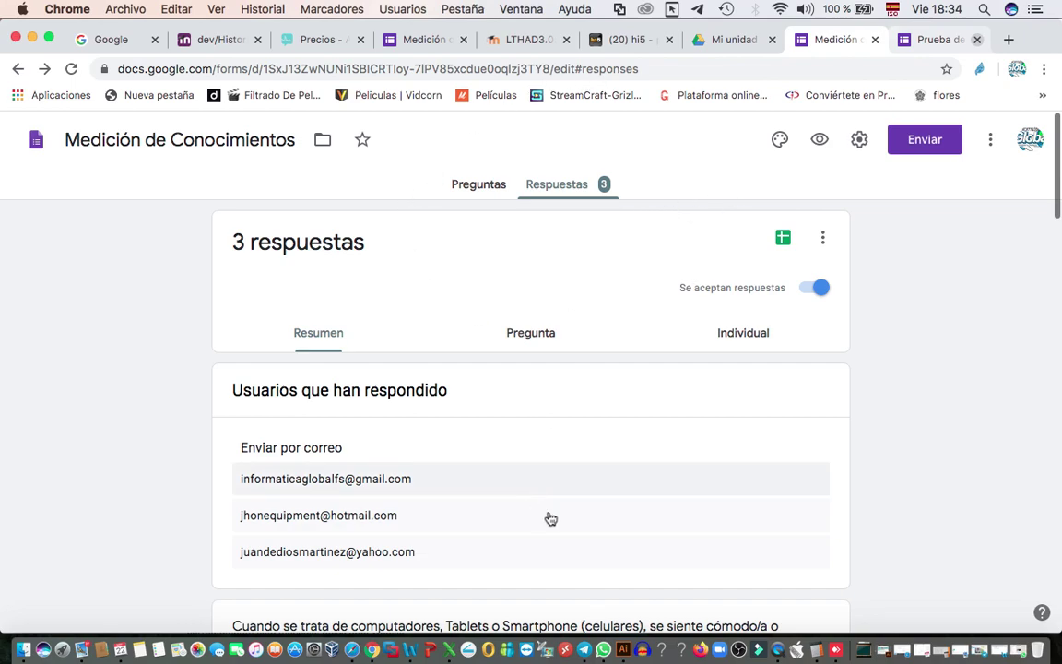
pyautogui.click(779, 650)
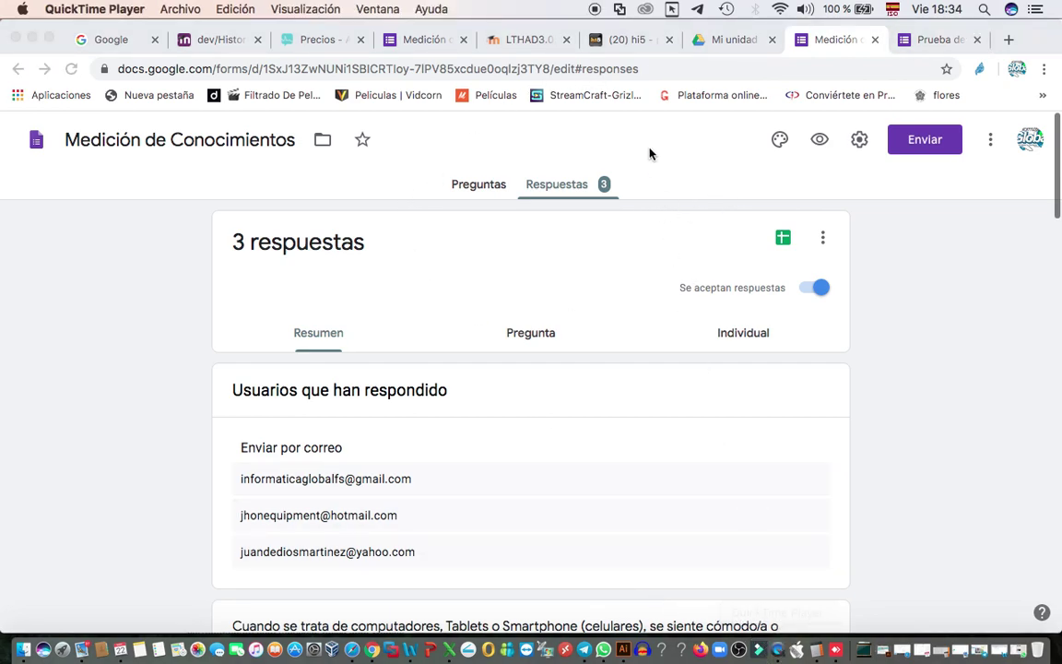